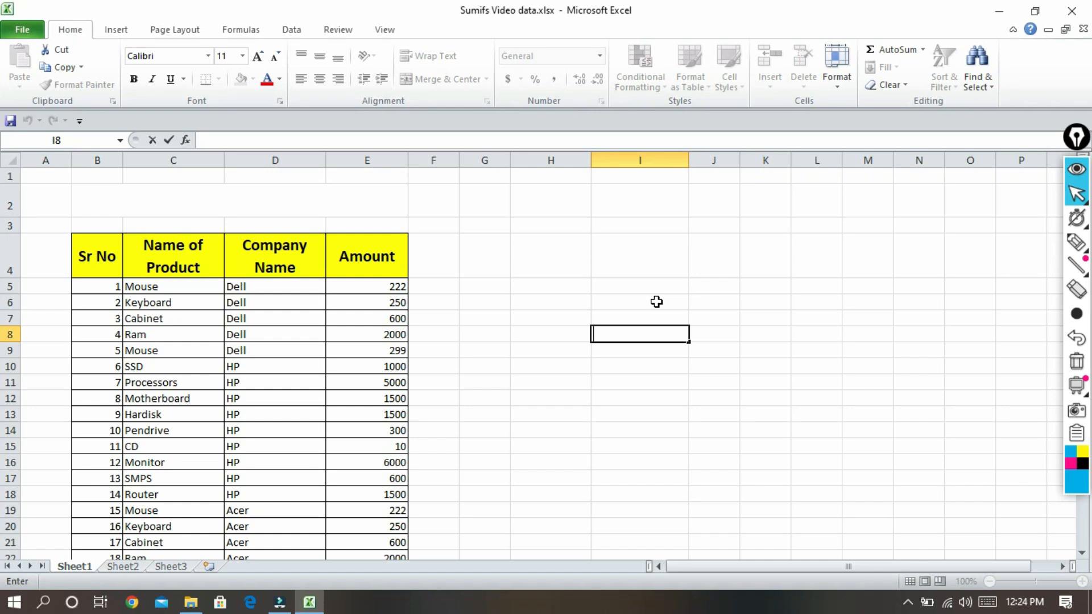
pyautogui.write('=')
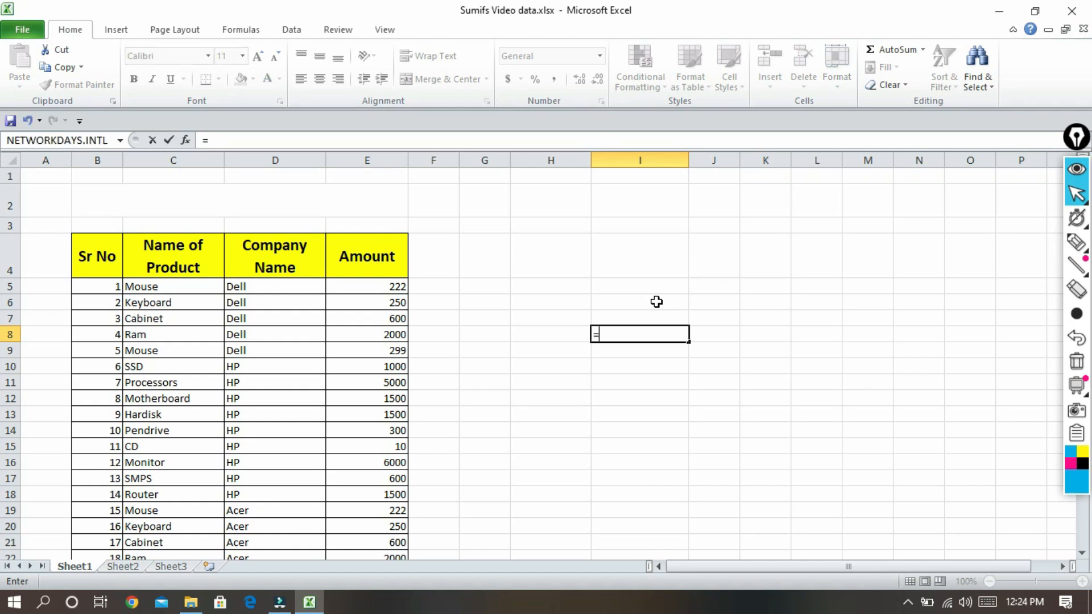
pyautogui.write('sumif')
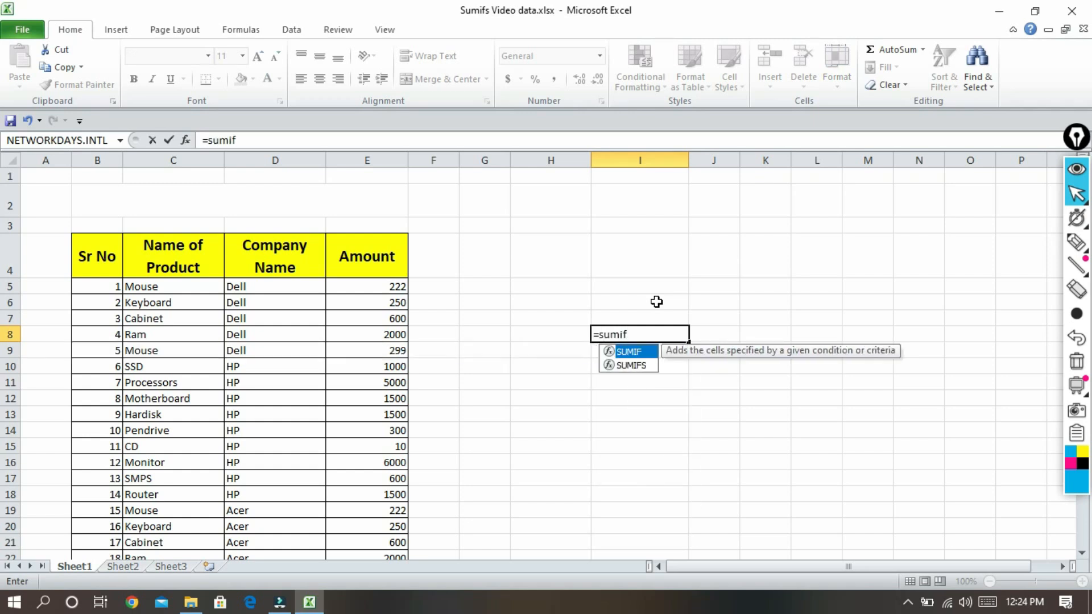
pyautogui.press('Tab')
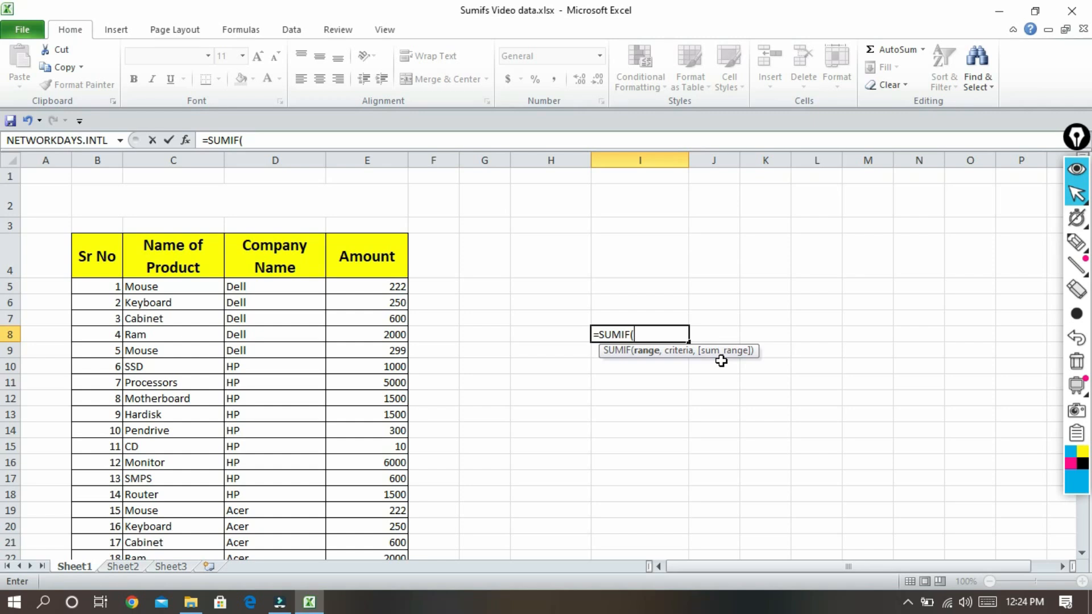
pyautogui.click(663, 367)
pyautogui.press('Escape')
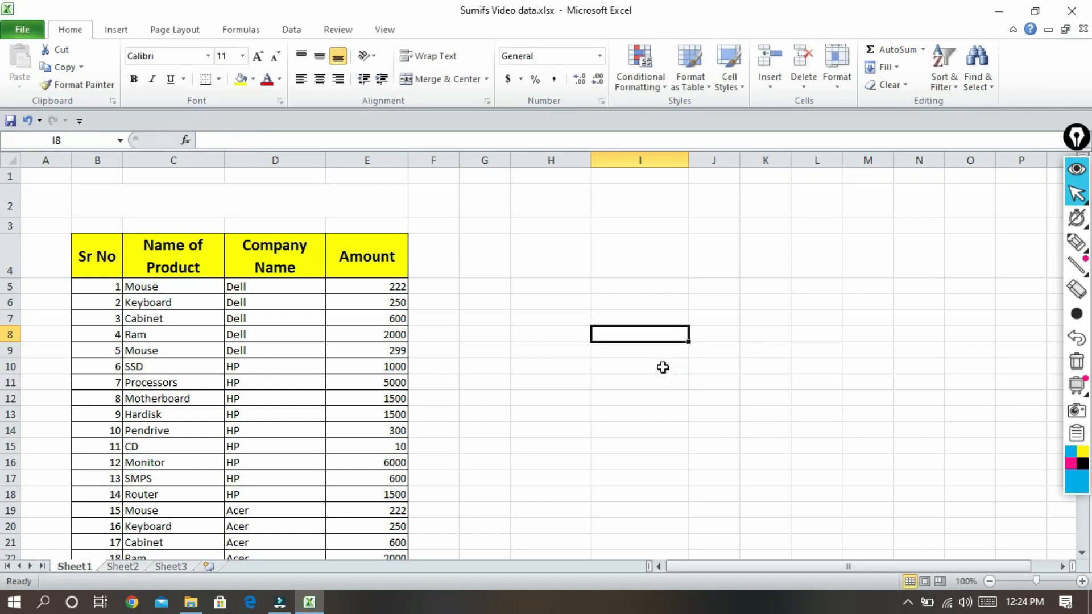
pyautogui.write('=sum')
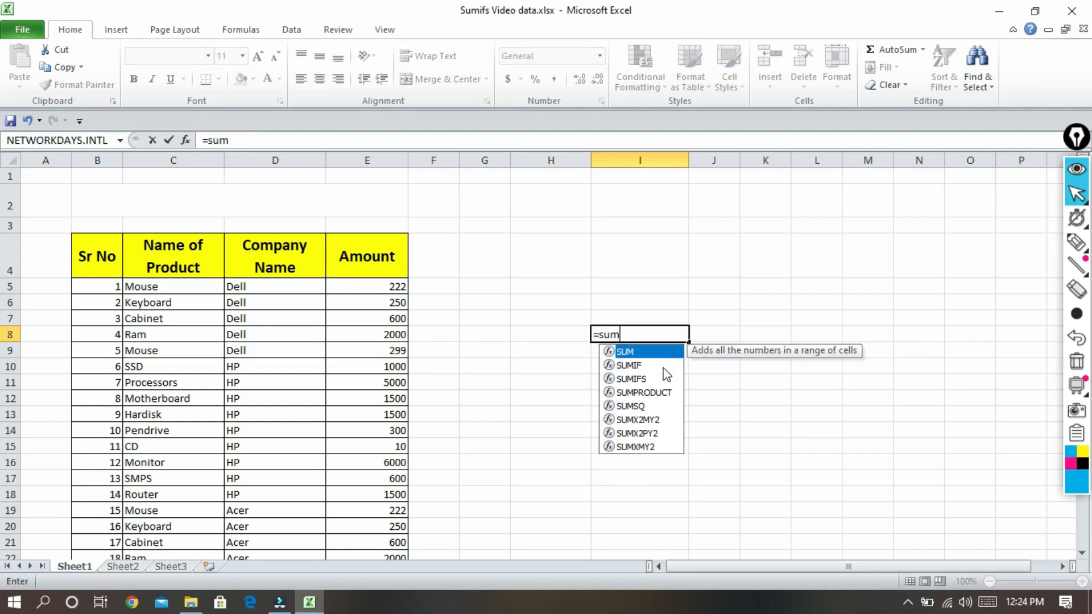
pyautogui.write('ifs')
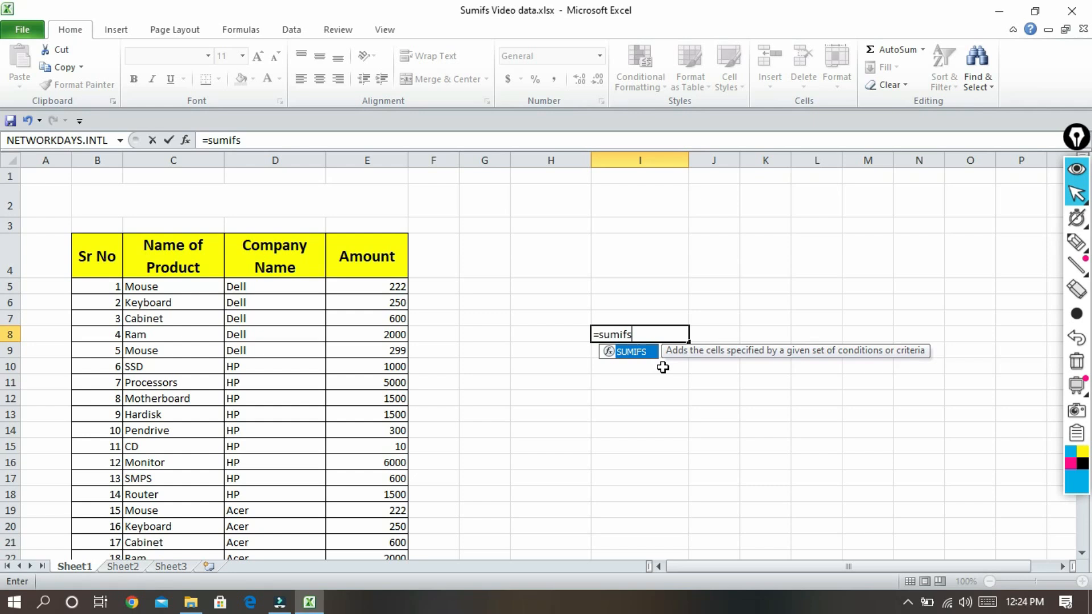
pyautogui.press('Tab')
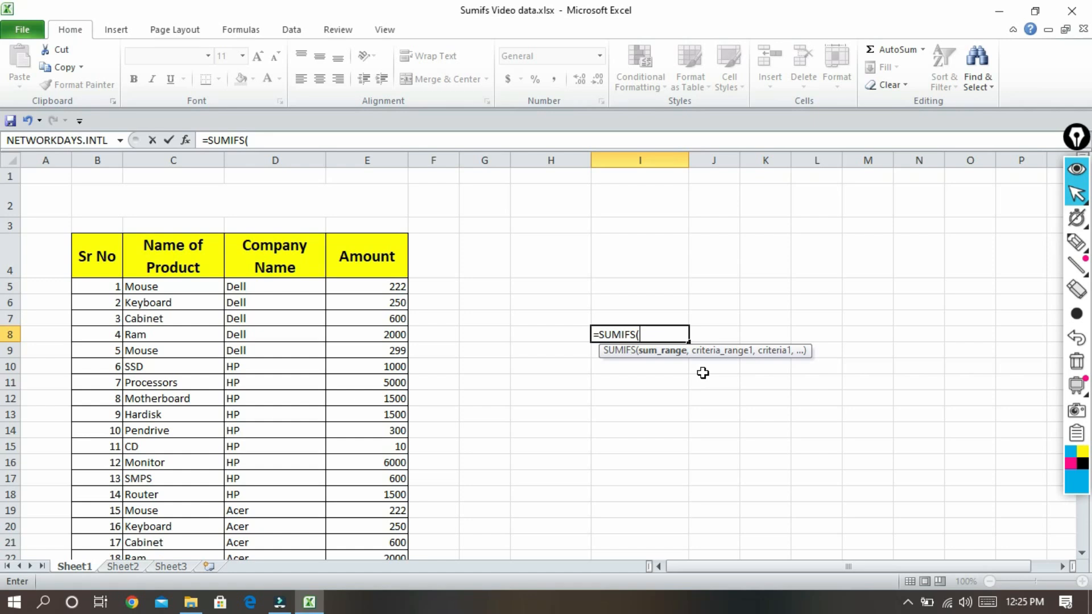
pyautogui.press('Escape')
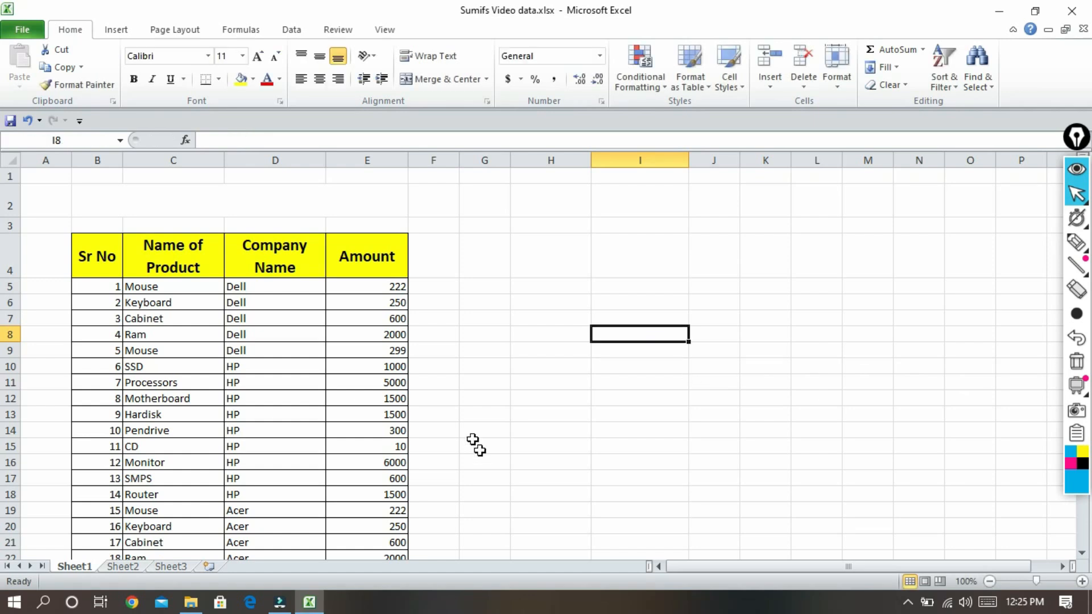
# - Examine the Name of Product, Company Name and Amount columns and their headers in the product table
pyautogui.click(149, 155)
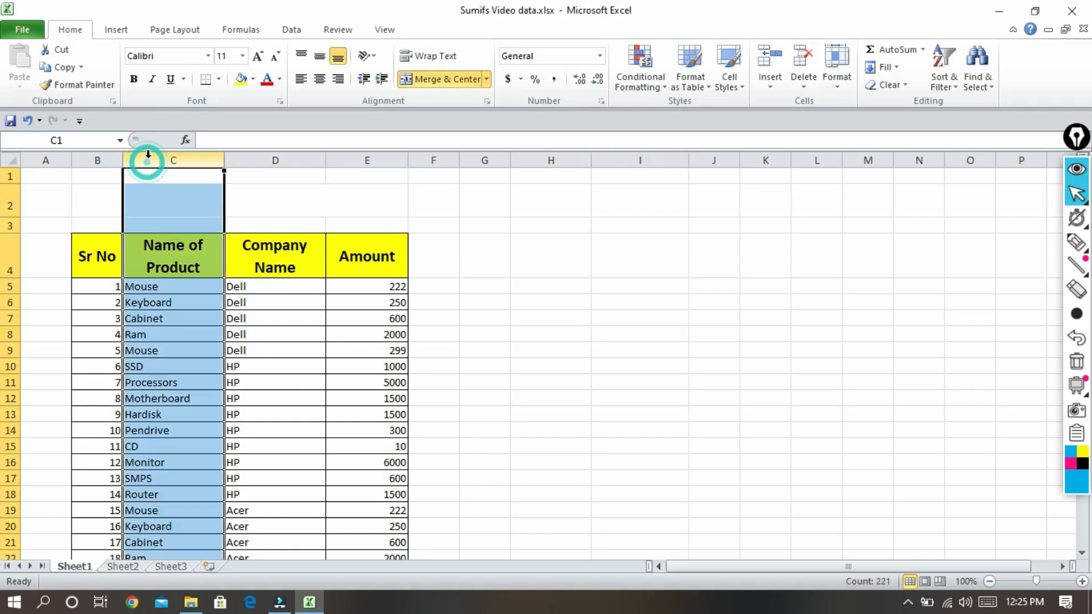
pyautogui.click(367, 157)
pyautogui.click(289, 158)
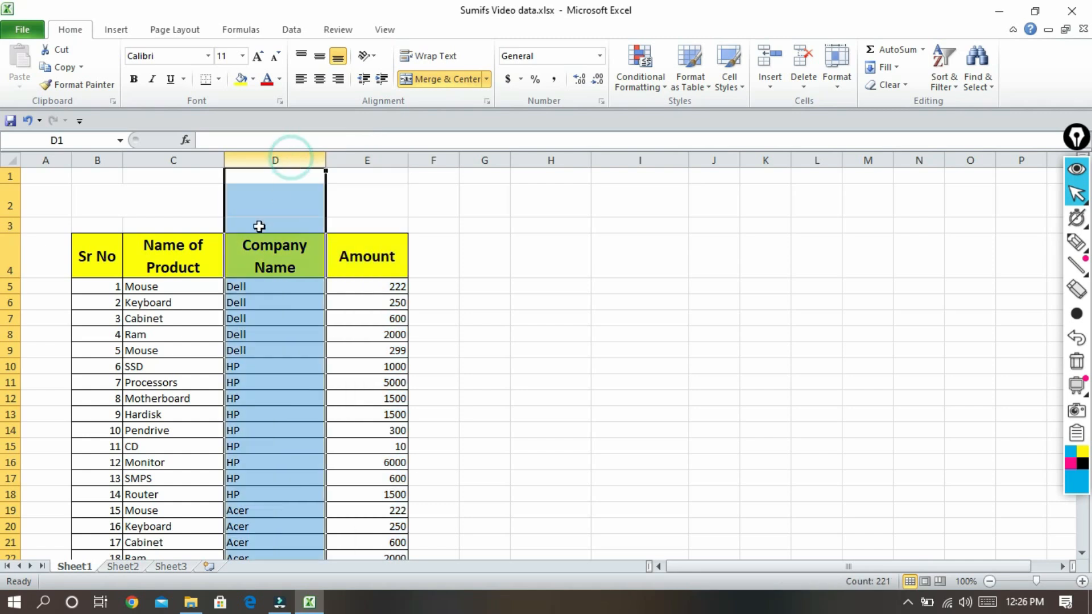
pyautogui.click(275, 272)
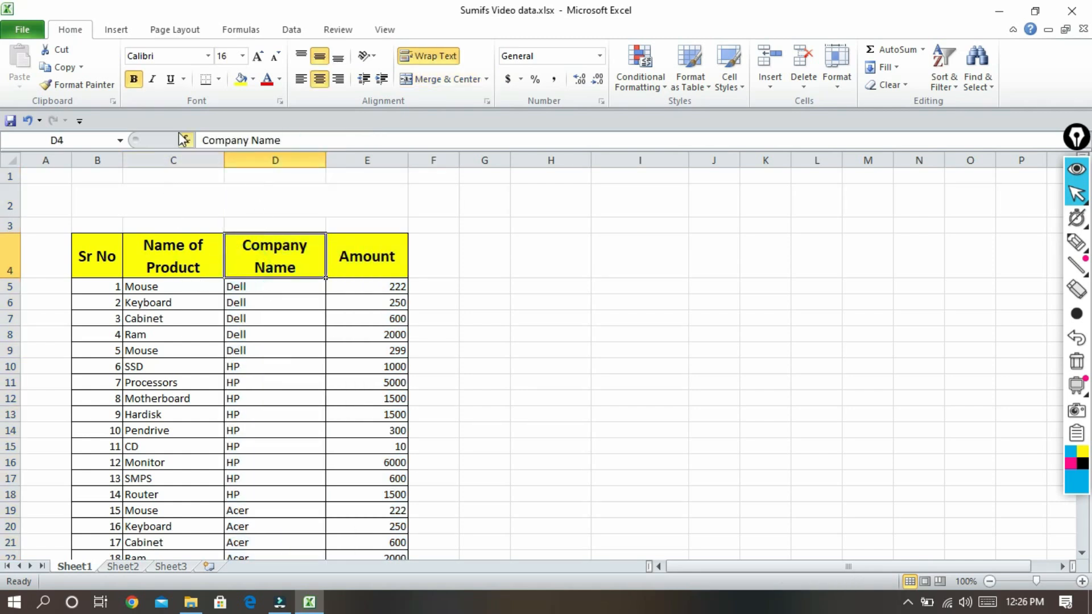
pyautogui.click(170, 161)
pyautogui.click(367, 161)
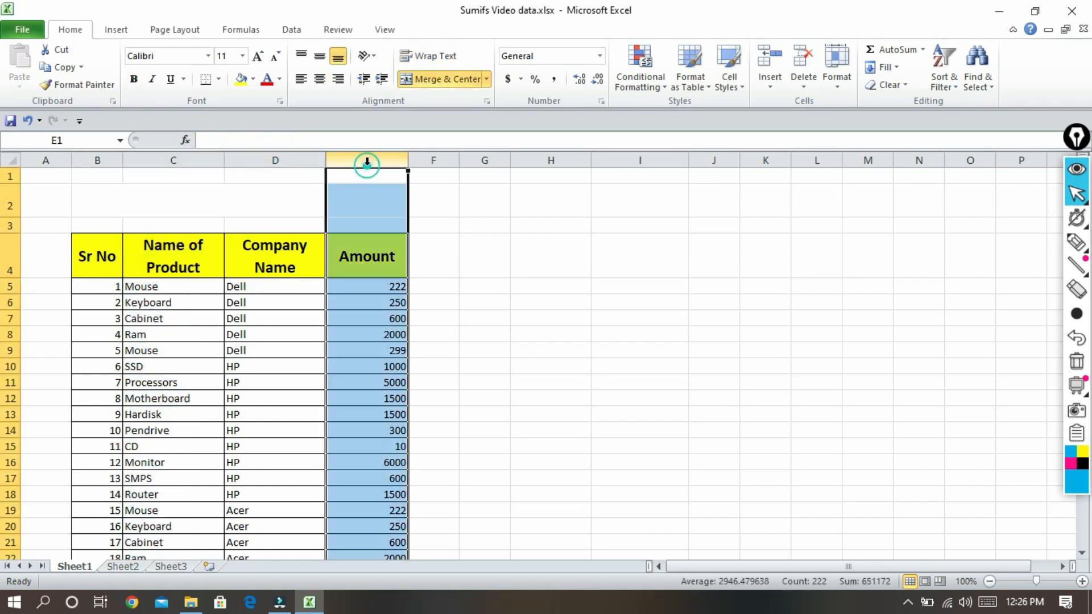
pyautogui.click(185, 160)
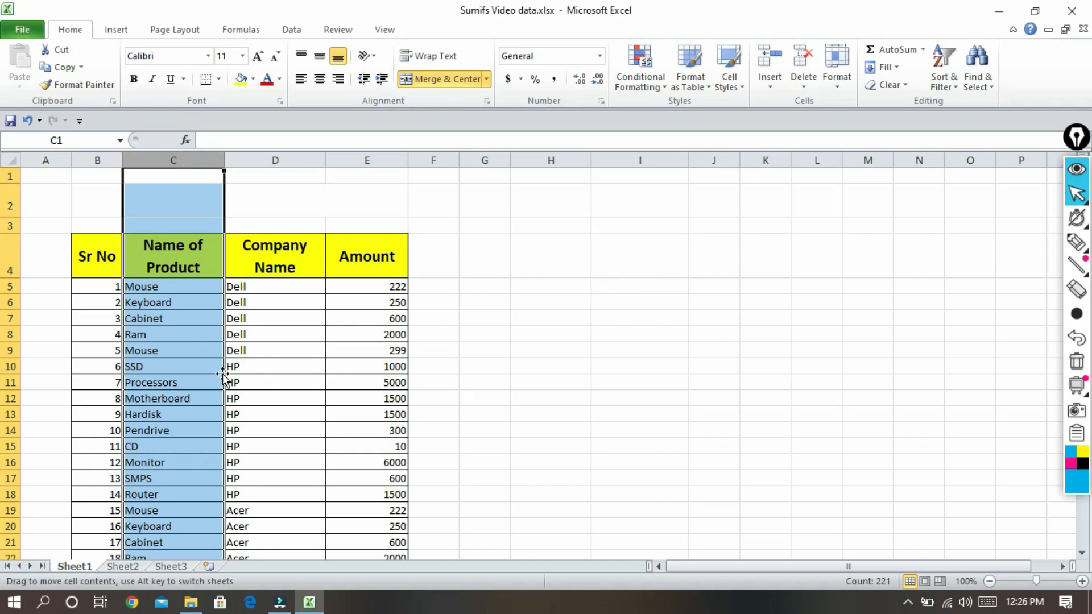
pyautogui.click(195, 314)
pyautogui.moveTo(169, 269); pyautogui.dragTo(344, 256)
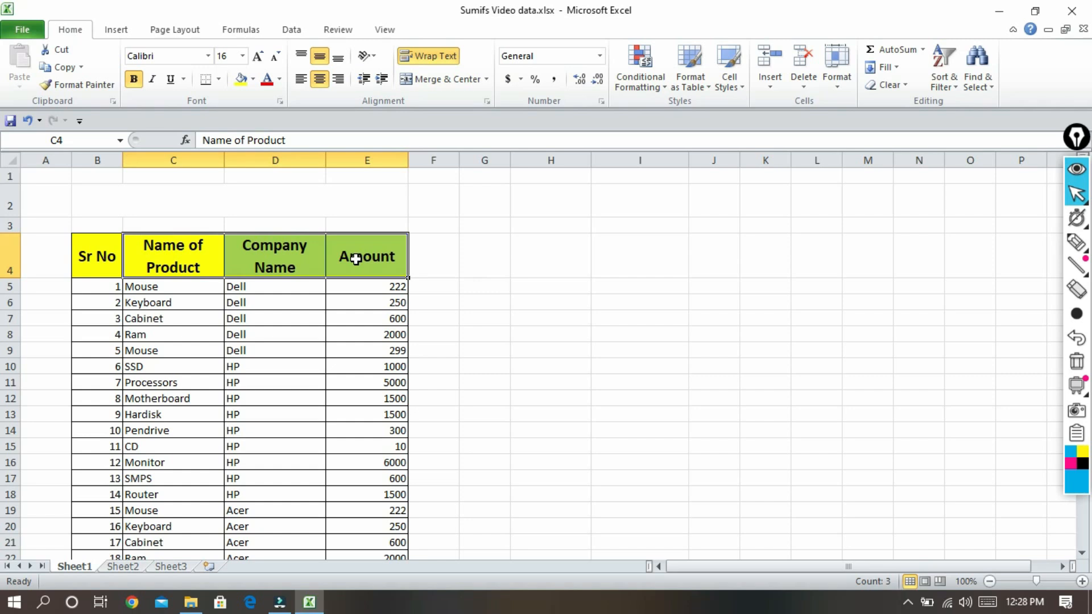
# - Enter the title "Sumifs" in the merged cell B2 above the product table
pyautogui.click(230, 196)
pyautogui.write('Su')
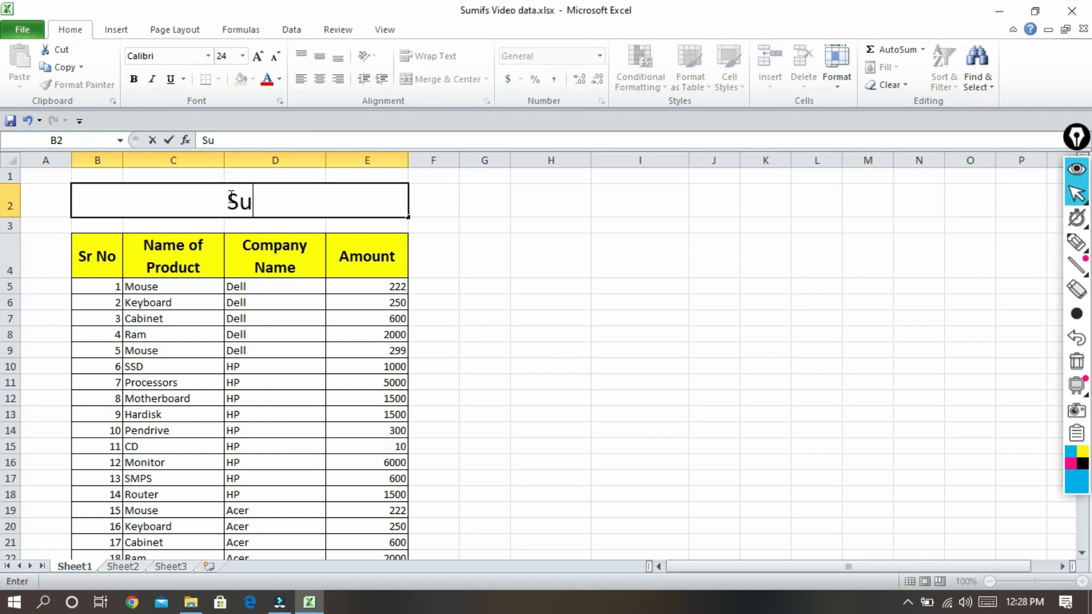
pyautogui.write('mifs')
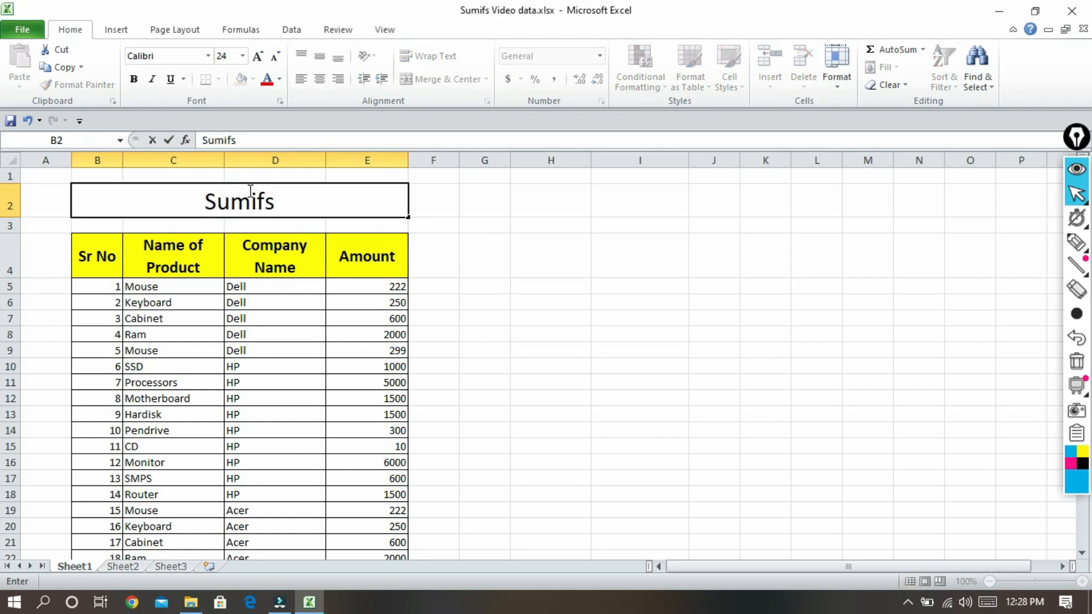
pyautogui.click(629, 392)
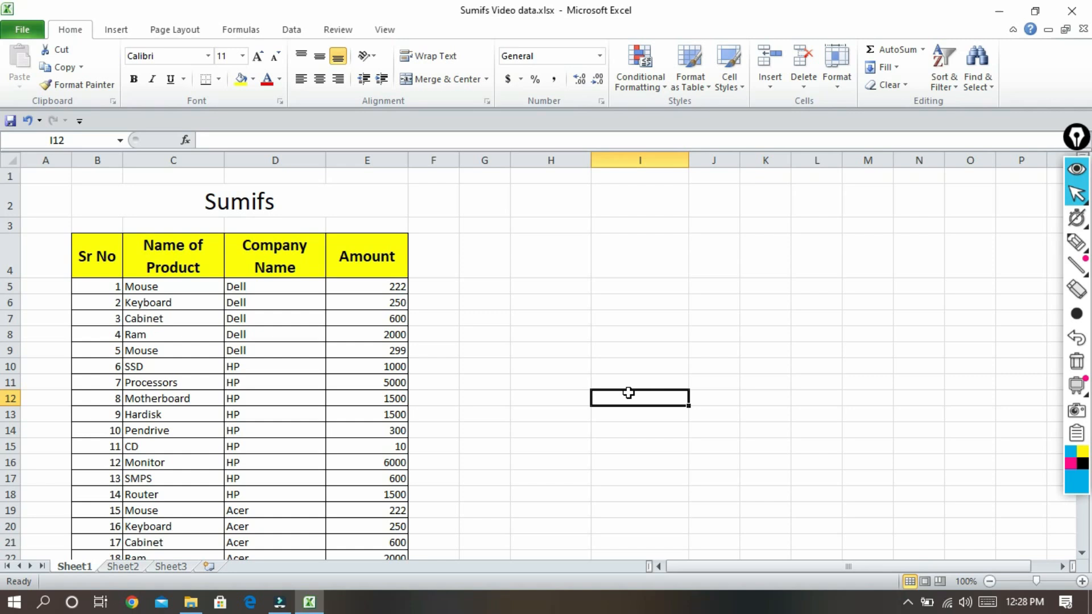
# - Copy the Name of Product, Company Name and Amount headers from C4:E4 to the cells starting at I4
pyautogui.moveTo(164, 260); pyautogui.dragTo(372, 266)
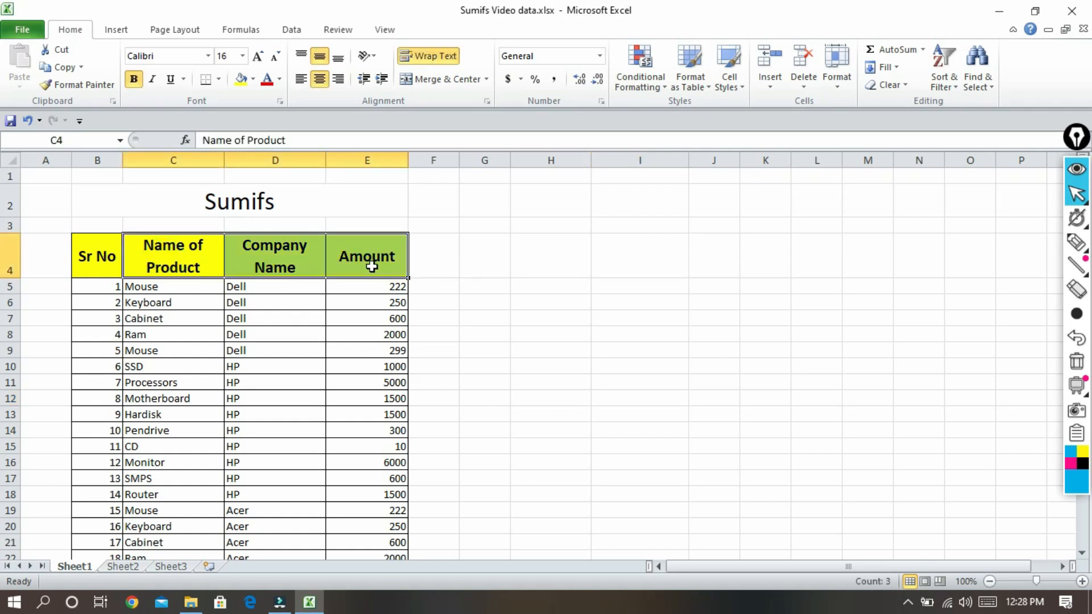
pyautogui.hotkey('ctrl', 'c')
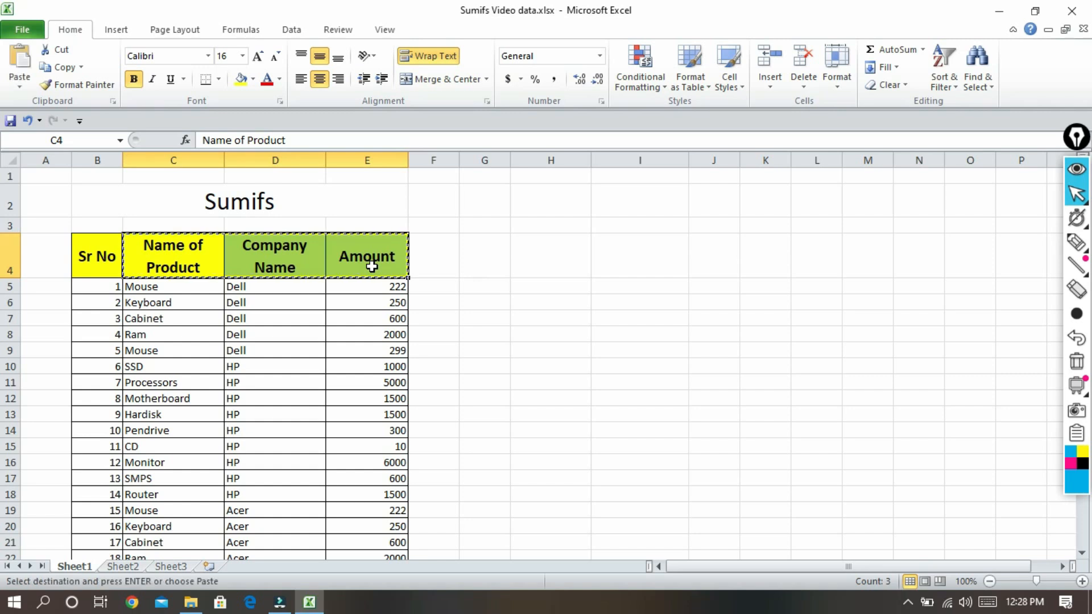
pyautogui.click(615, 272)
pyautogui.hotkey('ctrl', 'v')
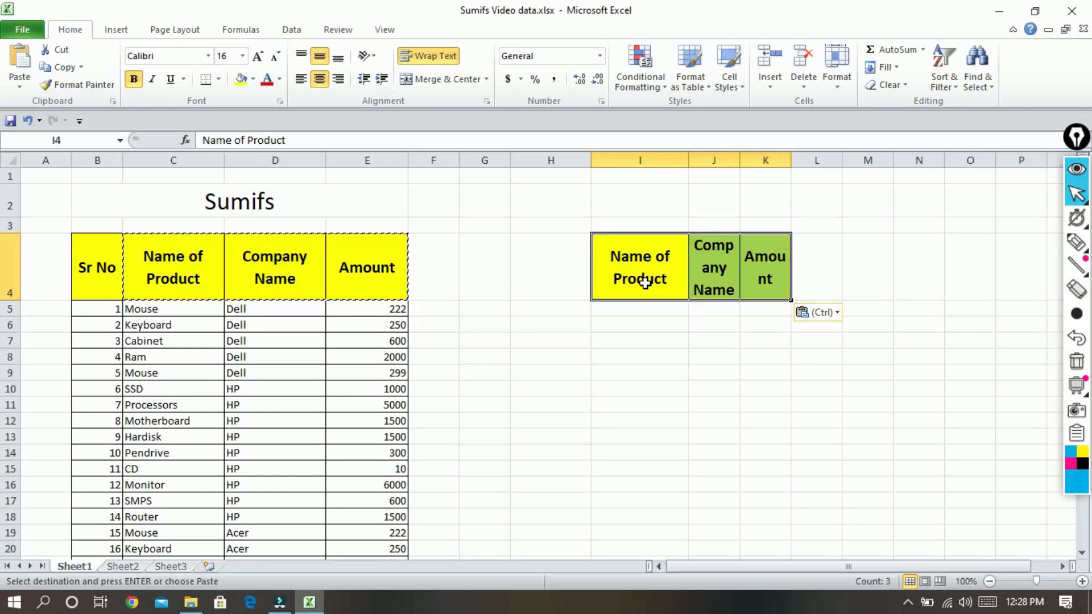
# - Widen columns I, J and K so the words in the copied headers are not broken across lines
pyautogui.moveTo(741, 159); pyautogui.dragTo(838, 165)
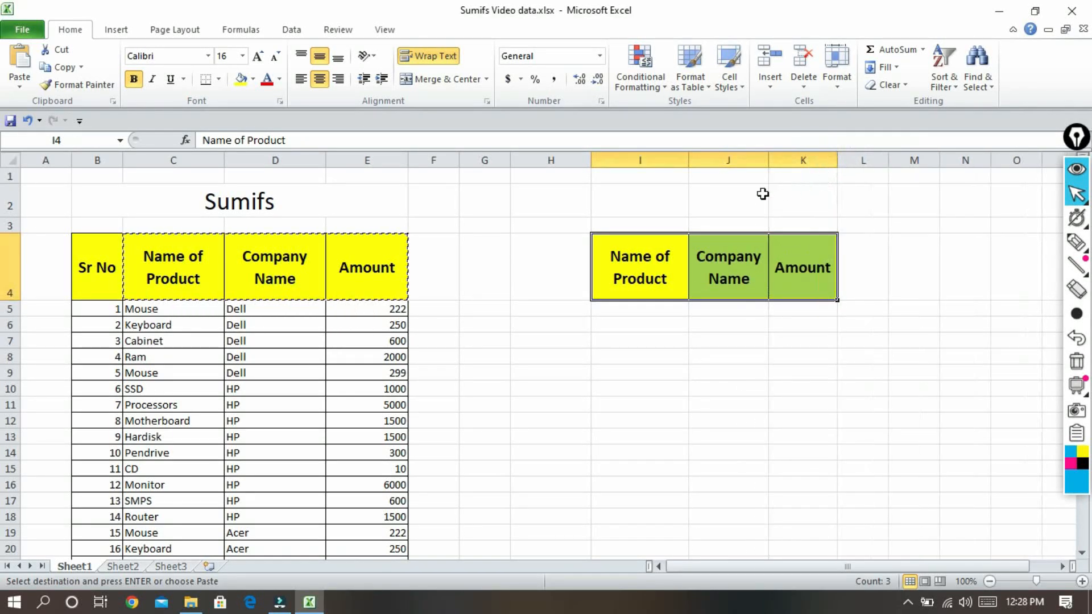
pyautogui.moveTo(689, 163); pyautogui.dragTo(715, 164)
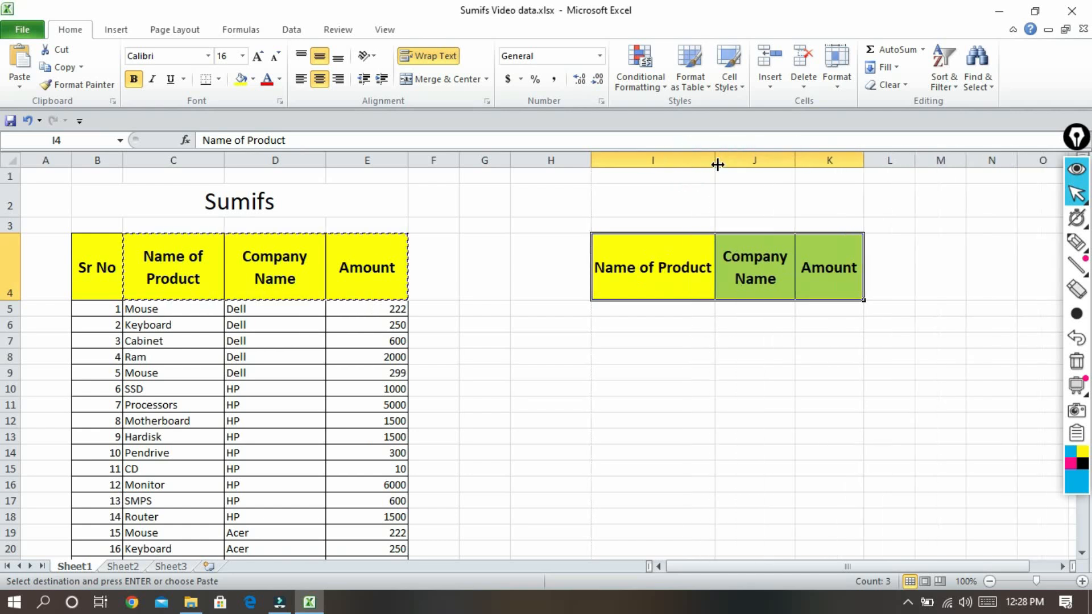
pyautogui.moveTo(796, 165); pyautogui.dragTo(803, 165)
pyautogui.press('Return')
# - Start a SUMIFS formula in cell K5 with the Amount column E4:E224 as the sum range
pyautogui.moveTo(641, 308); pyautogui.dragTo(744, 310)
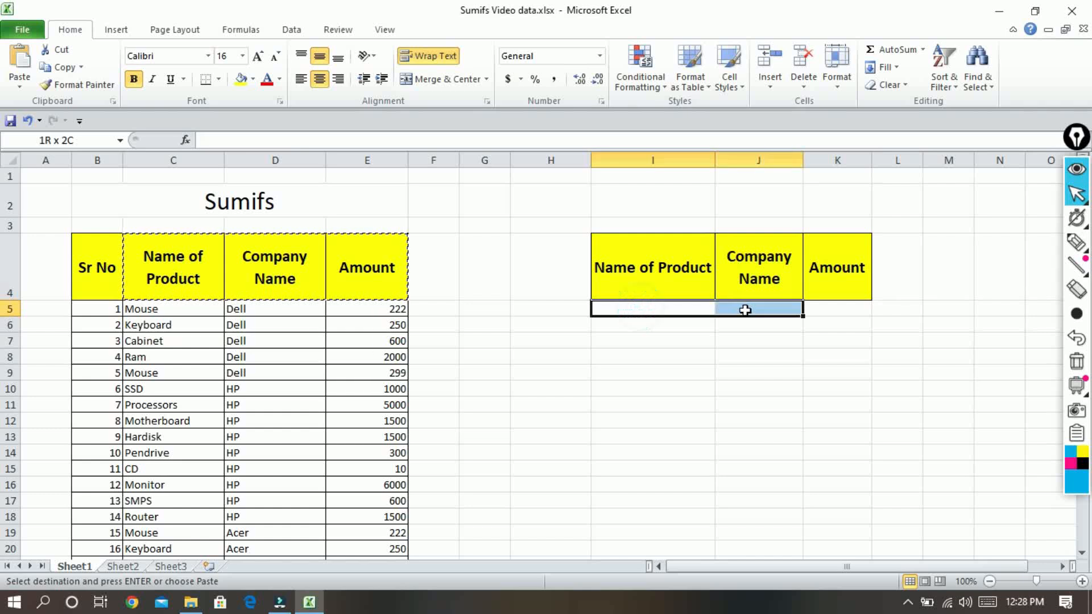
pyautogui.click(823, 313)
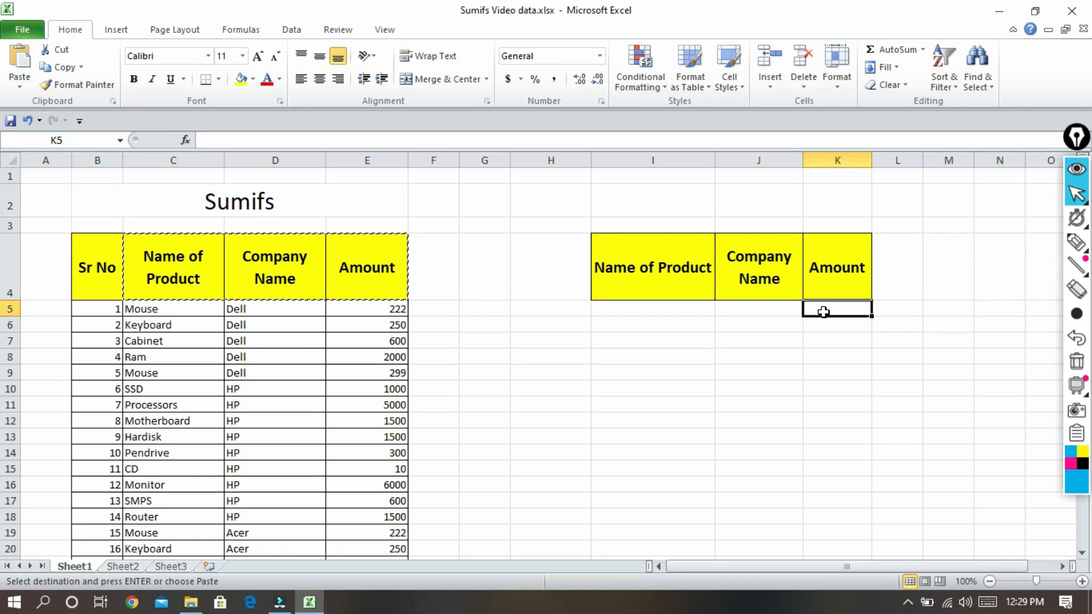
pyautogui.write('=')
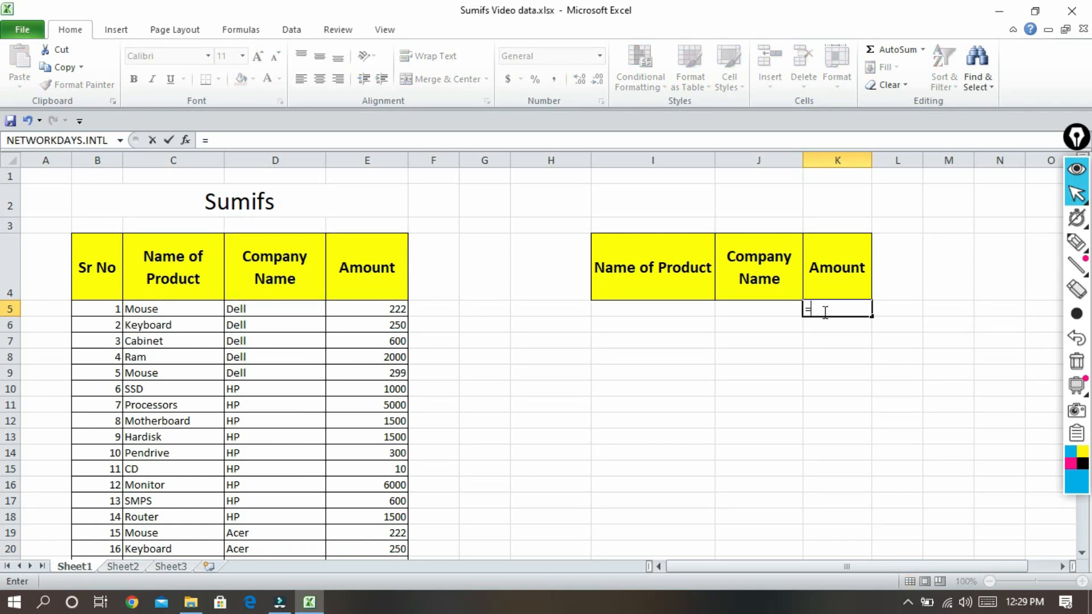
pyautogui.write('sumifs')
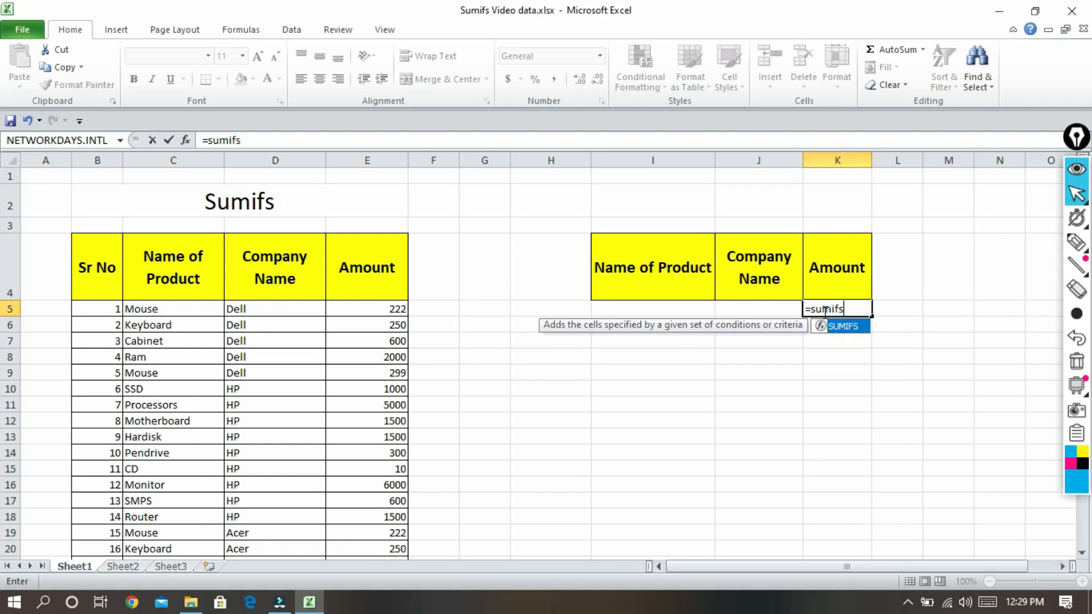
pyautogui.write('(')
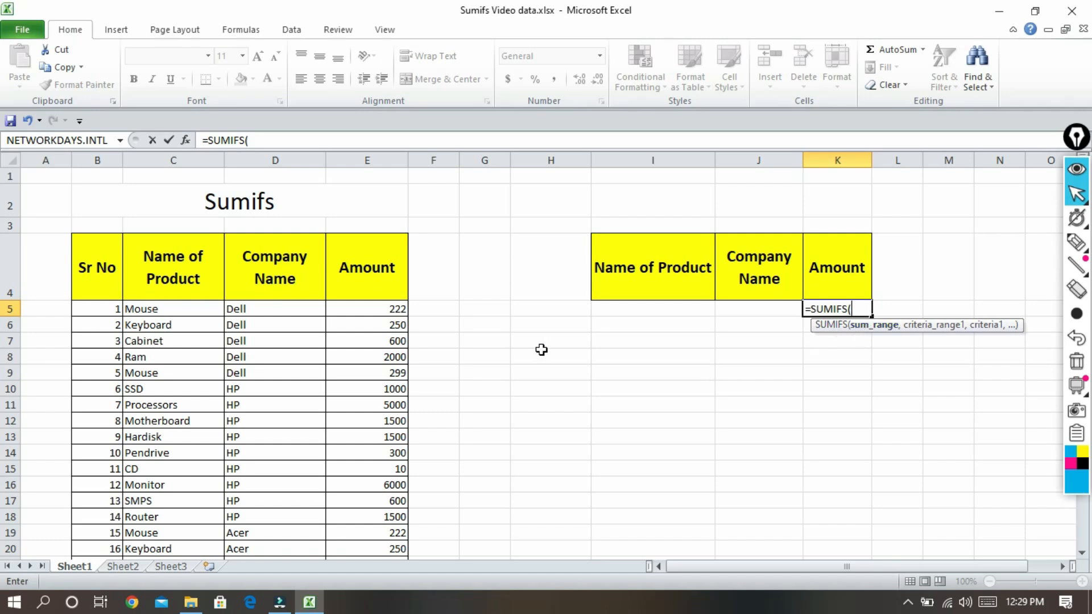
pyautogui.moveTo(383, 275); pyautogui.dragTo(362, 519)
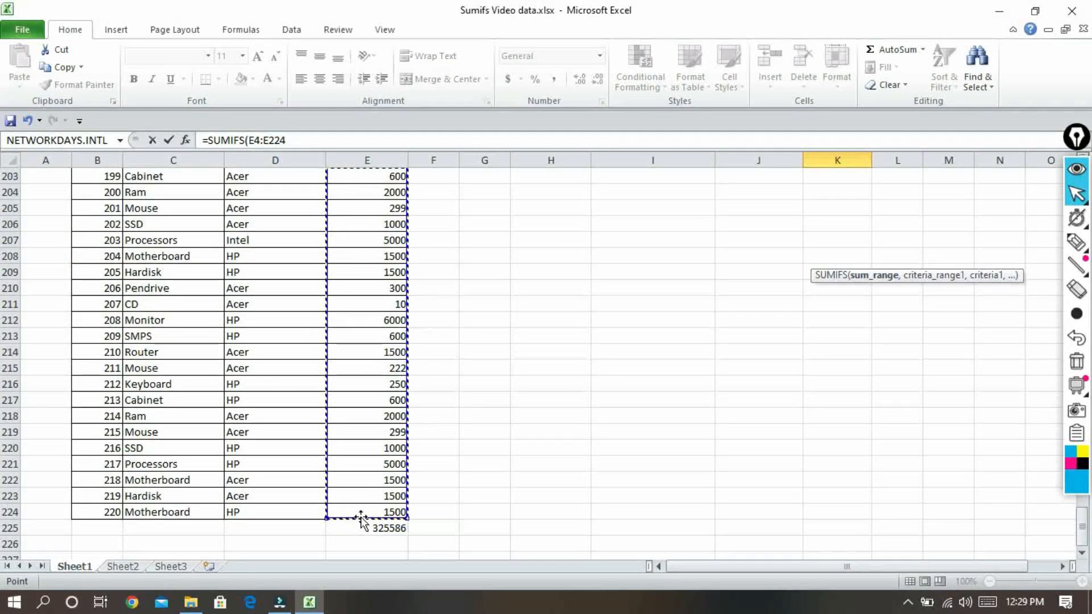
pyautogui.scroll(20, 663, 518)
pyautogui.scroll(20, 666, 518)
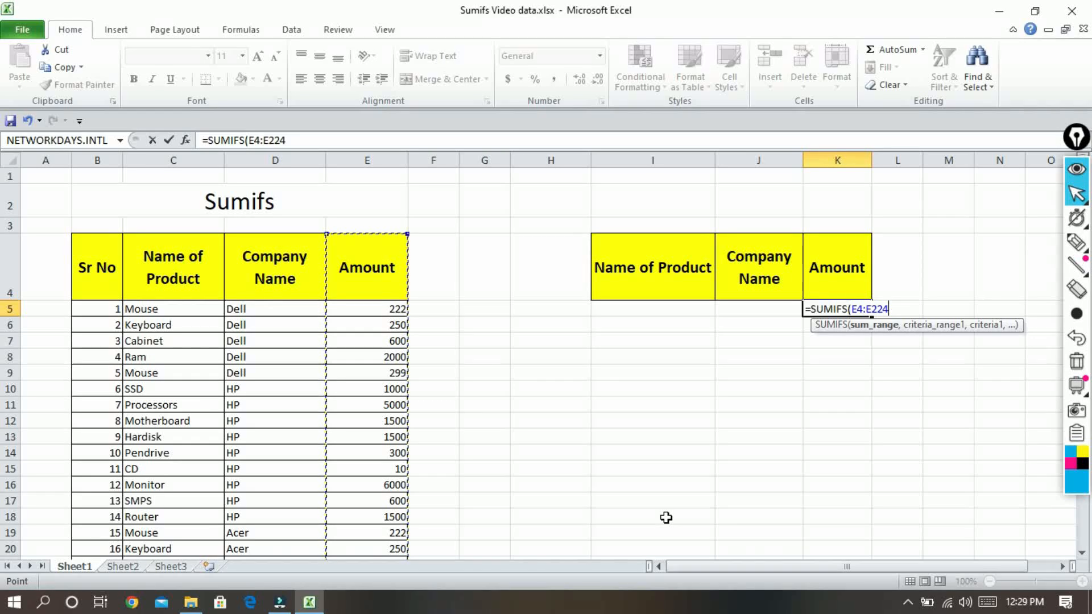
# - Add the product names C4:C224 as the first criteria range and cell I5 as its criterion in the SUMIFS formula
pyautogui.write(',')
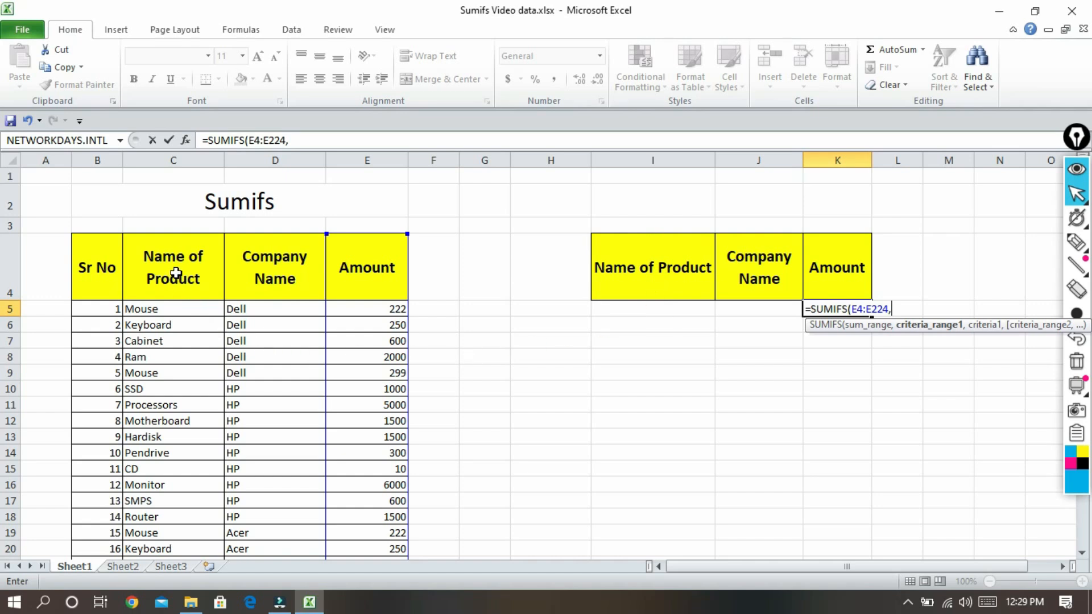
pyautogui.moveTo(176, 273); pyautogui.dragTo(152, 530)
pyautogui.scroll(20, 275, 458)
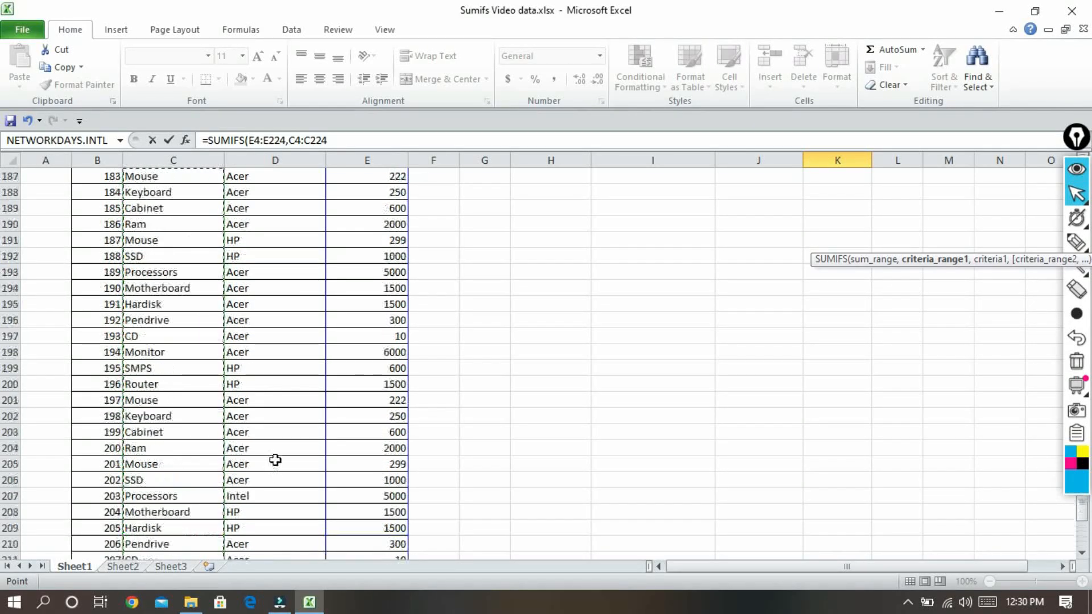
pyautogui.scroll(20, 277, 453)
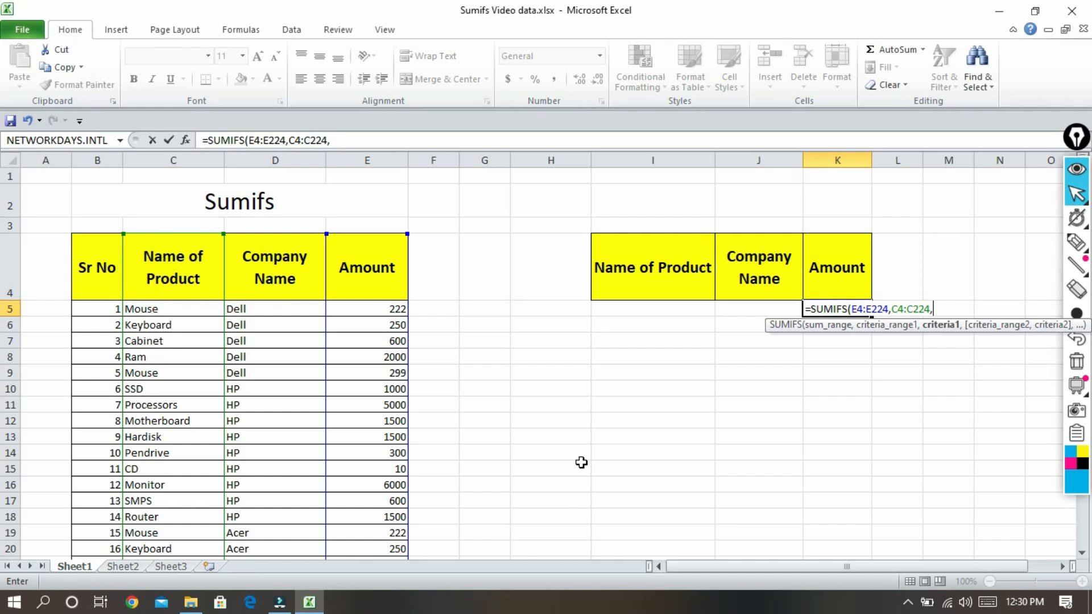
pyautogui.click(644, 315)
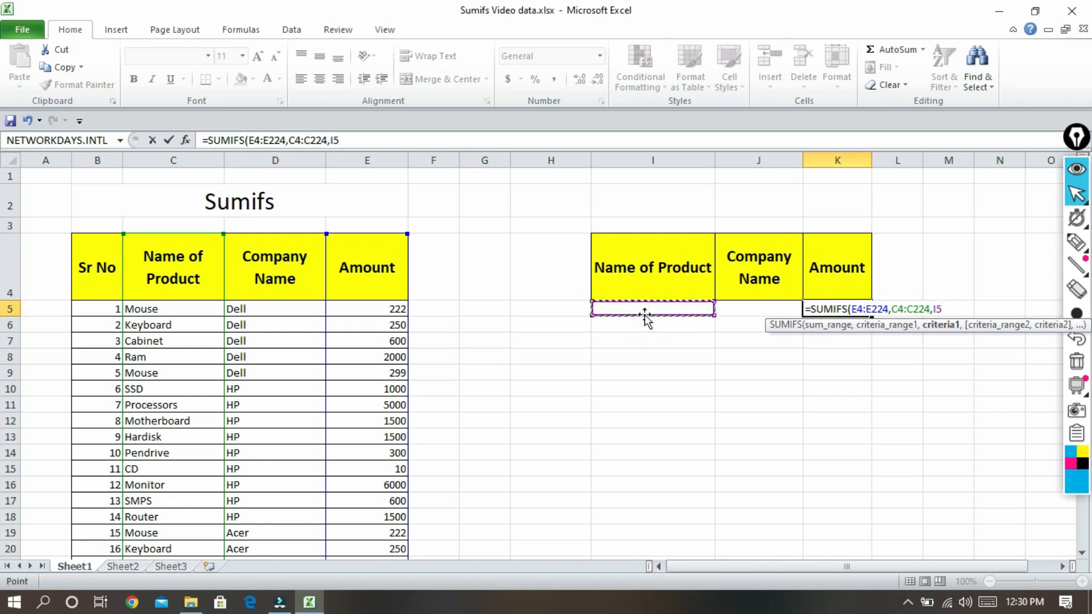
# - Add the company names D4:D224 as the second criteria range with cell J5 as its criterion, and complete the SUMIFS formula in K5
pyautogui.write(',')
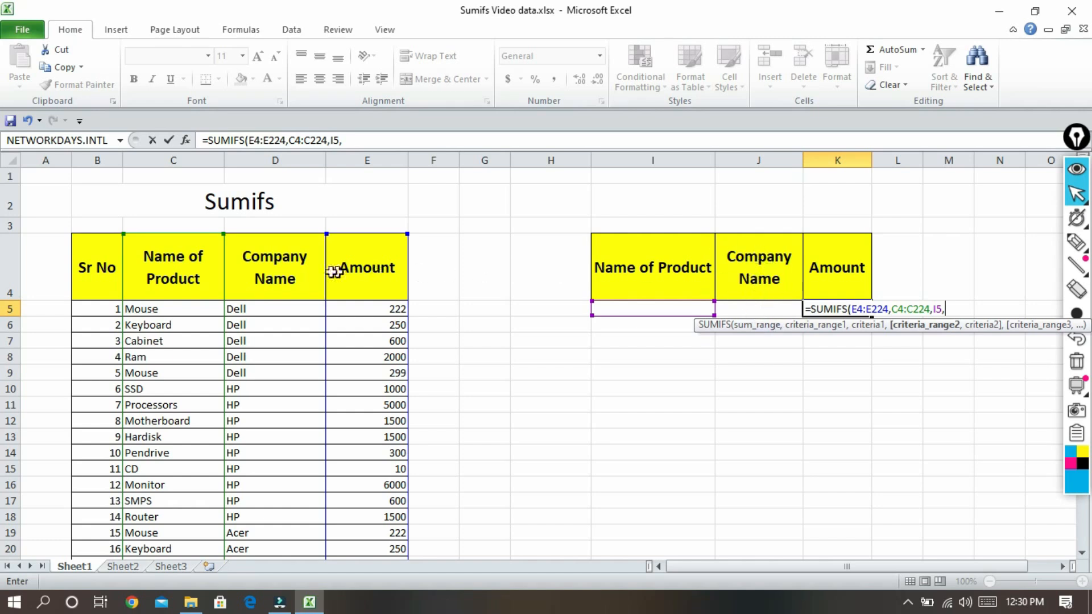
pyautogui.moveTo(285, 251); pyautogui.dragTo(254, 518)
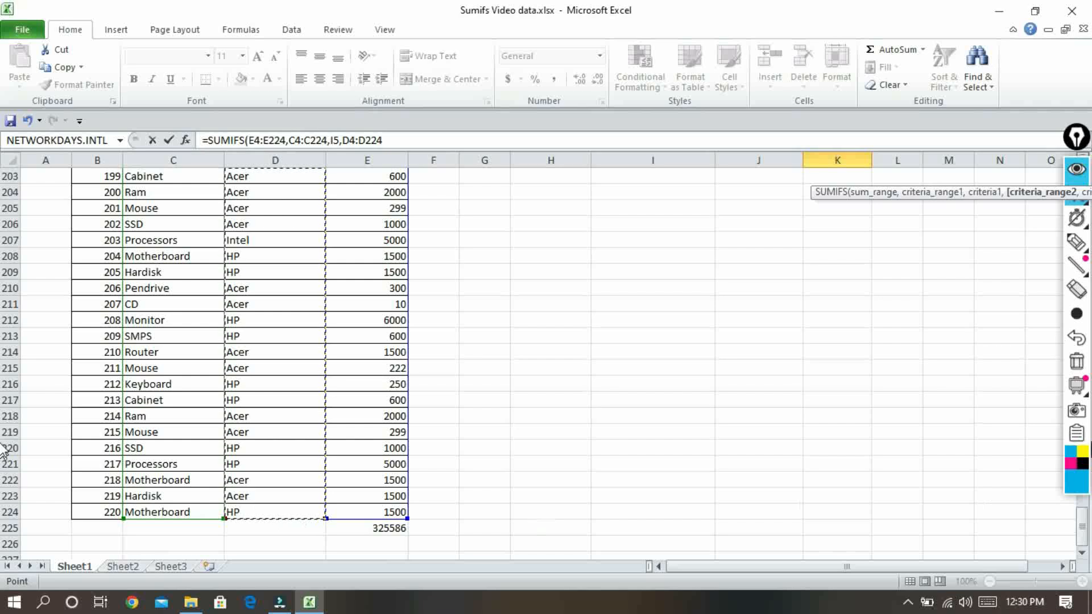
pyautogui.scroll(6, 837, 413)
pyautogui.scroll(20, 836, 413)
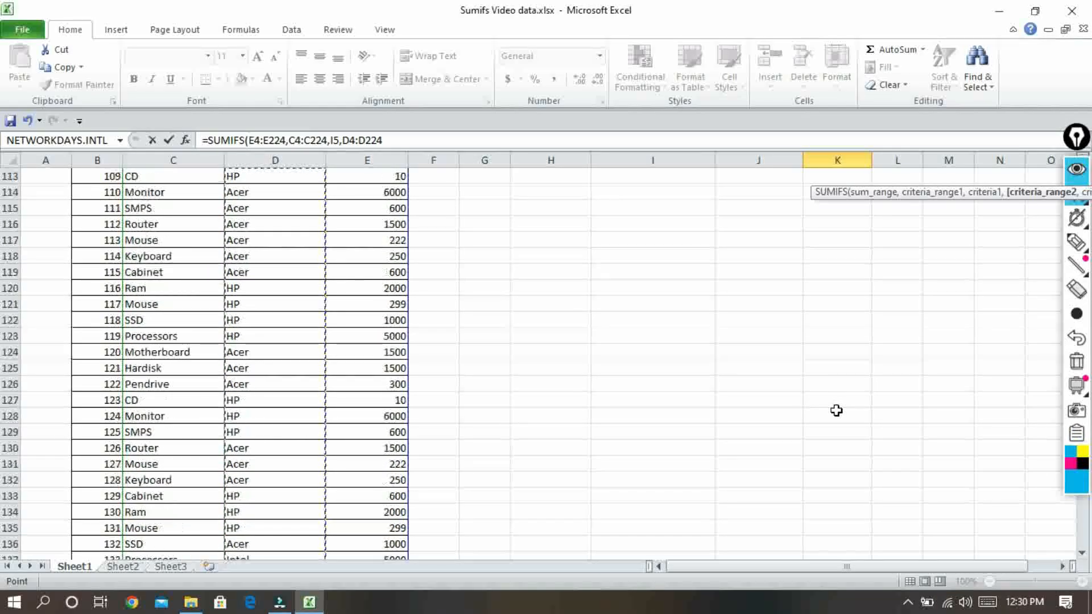
pyautogui.scroll(8, 837, 410)
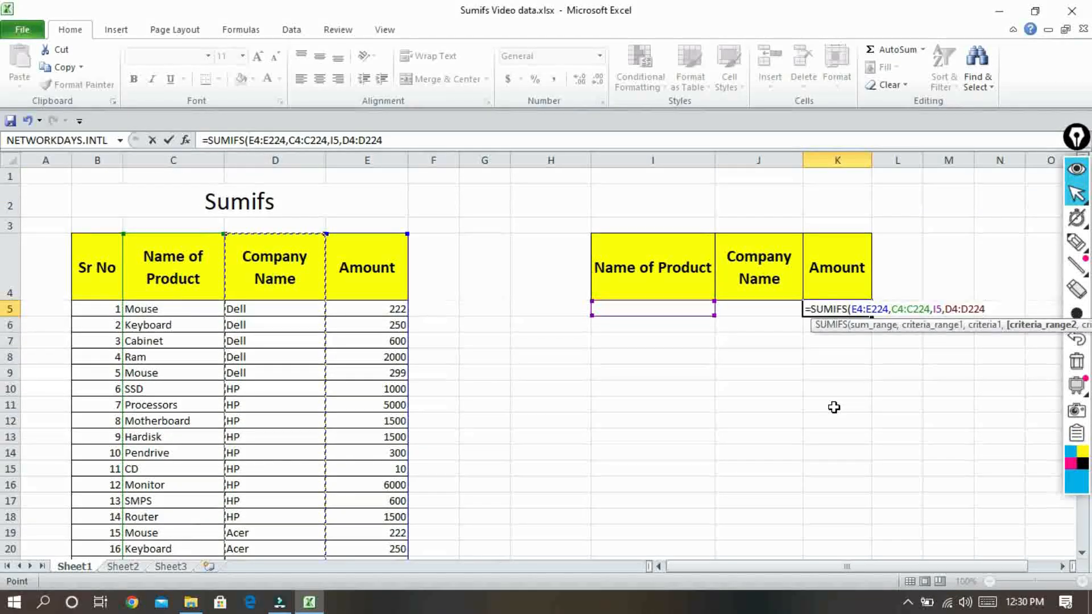
pyautogui.write(',')
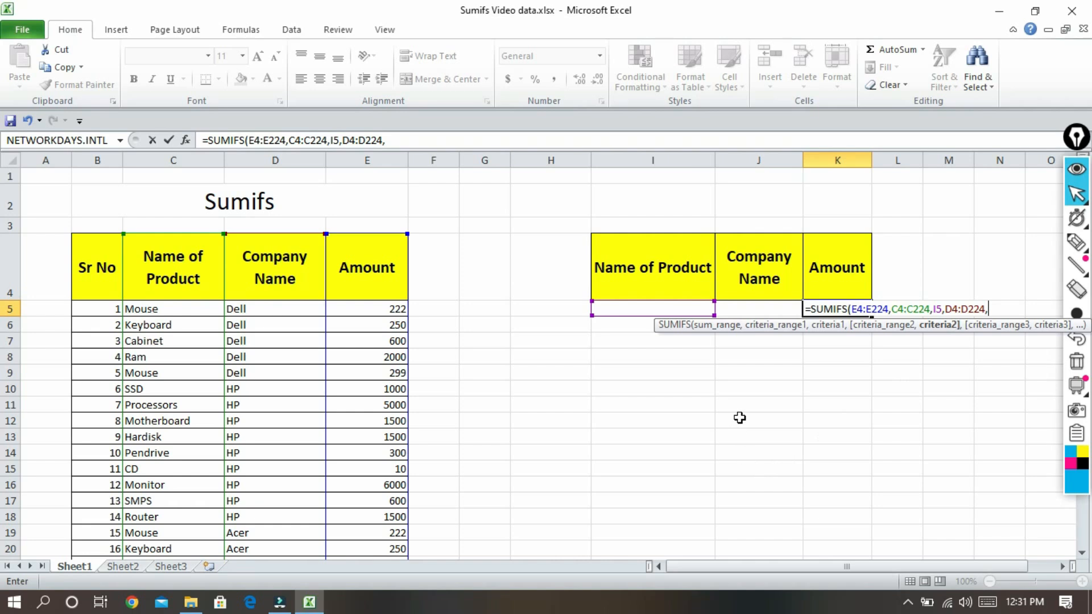
pyautogui.click(754, 306)
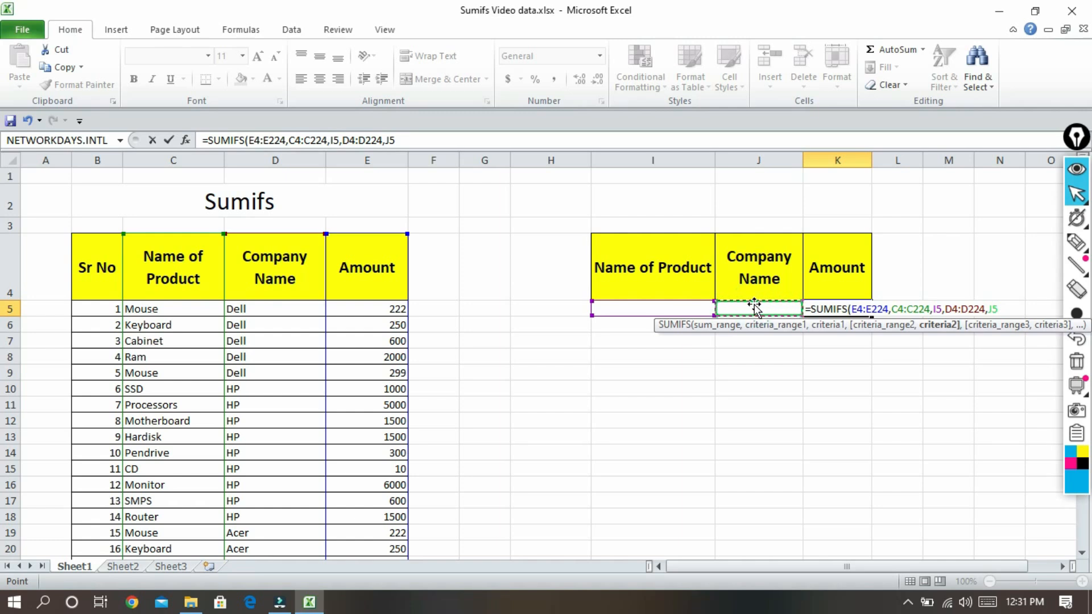
pyautogui.write(')')
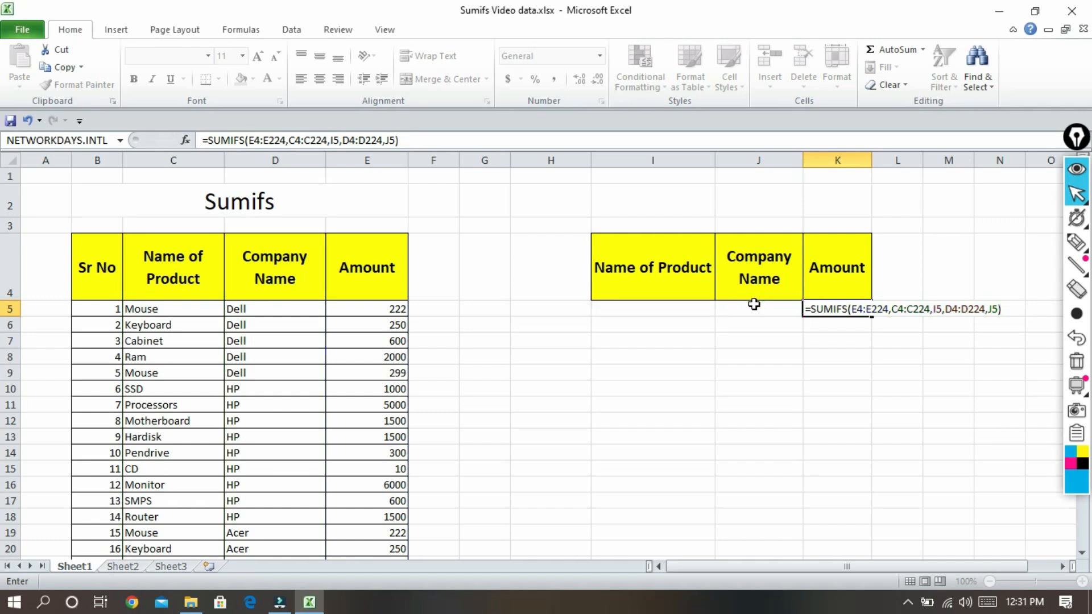
pyautogui.press('Return')
pyautogui.click(849, 310)
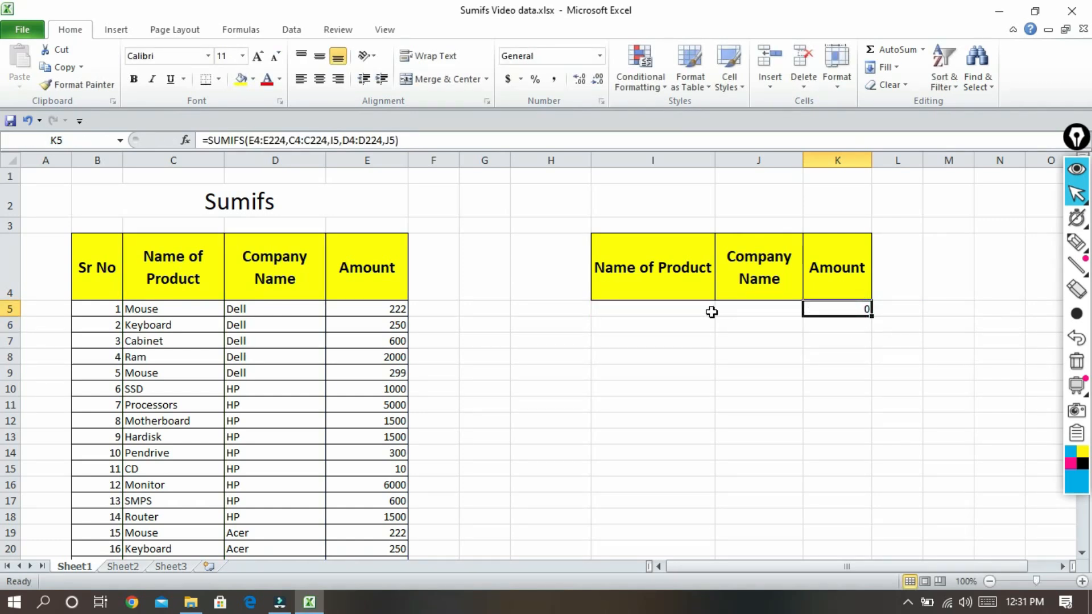
# - Enter Mouse as the product name in I5 and Dell as the company name in J5
pyautogui.moveTo(703, 310); pyautogui.dragTo(731, 309)
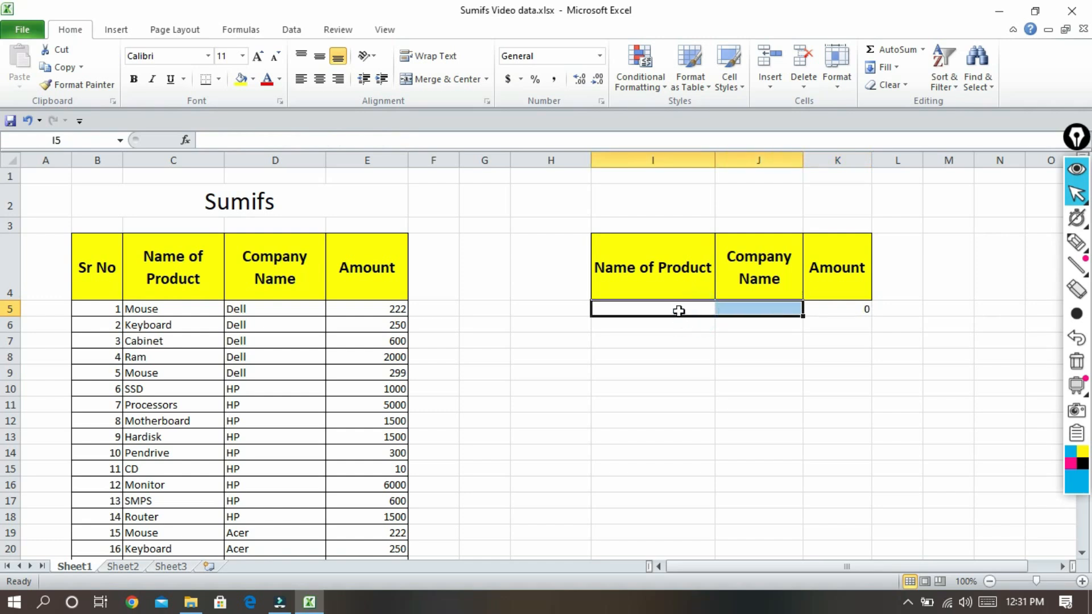
pyautogui.click(645, 305)
pyautogui.write('Mous')
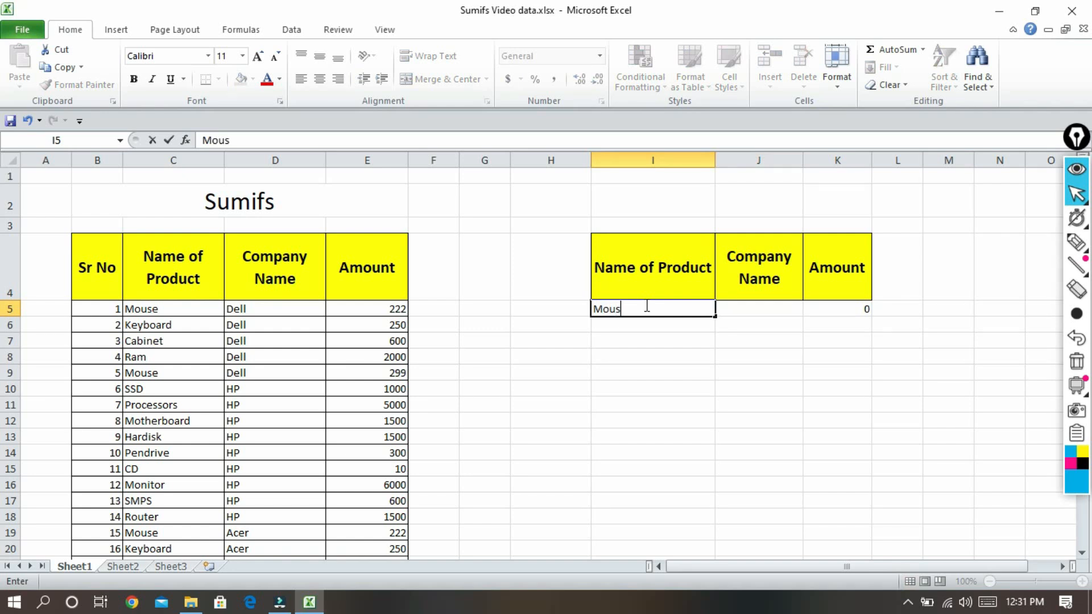
pyautogui.write('e')
pyautogui.press('Tab')
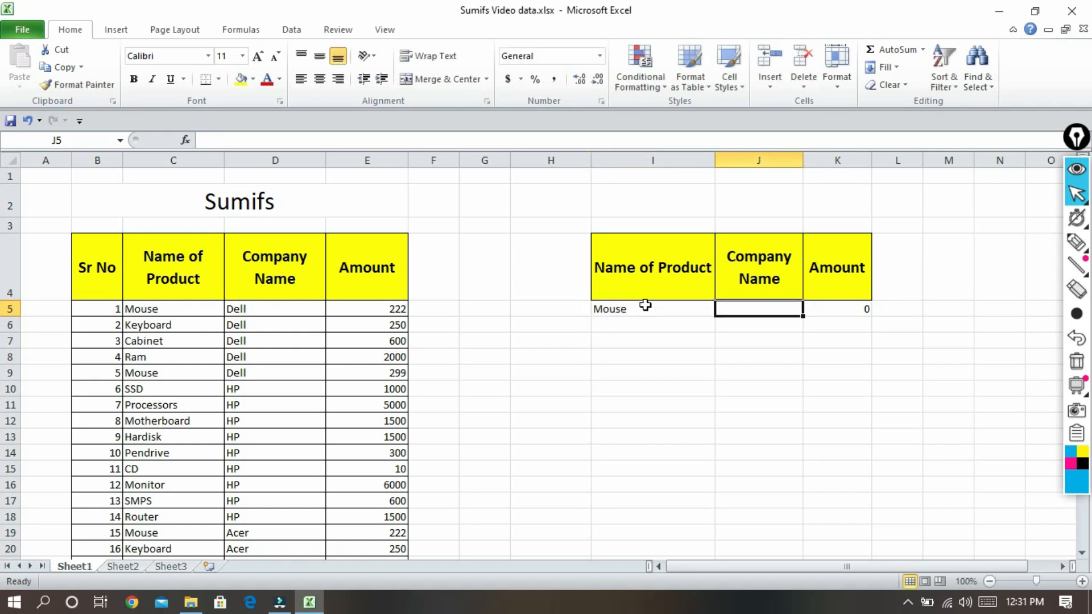
pyautogui.write('De')
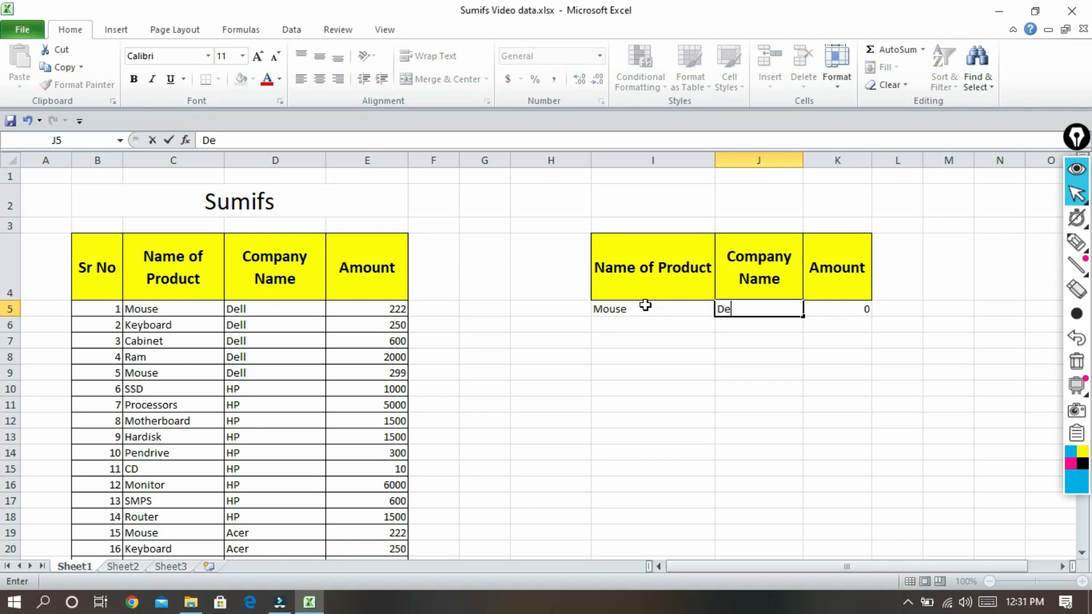
pyautogui.write('ll')
pyautogui.press('Return')
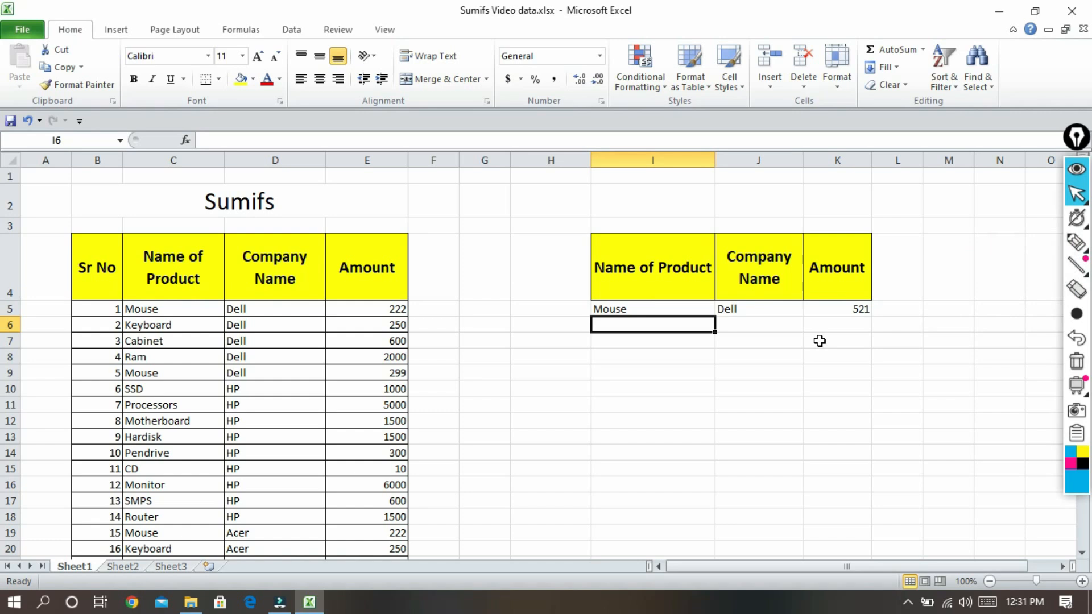
pyautogui.hotkey('ctrl', 'shift', '3')
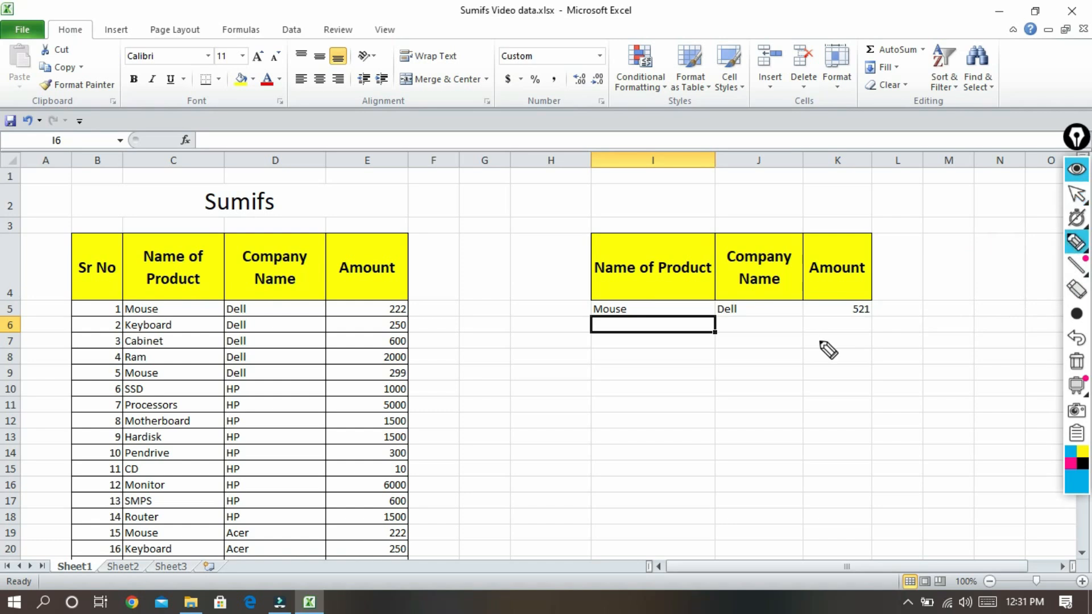
pyautogui.moveTo(126, 314)
pyautogui.mouseDown()
pyautogui.moveTo(437, 317)
pyautogui.moveTo(339, 296)
pyautogui.moveTo(82, 301)
pyautogui.mouseUp()
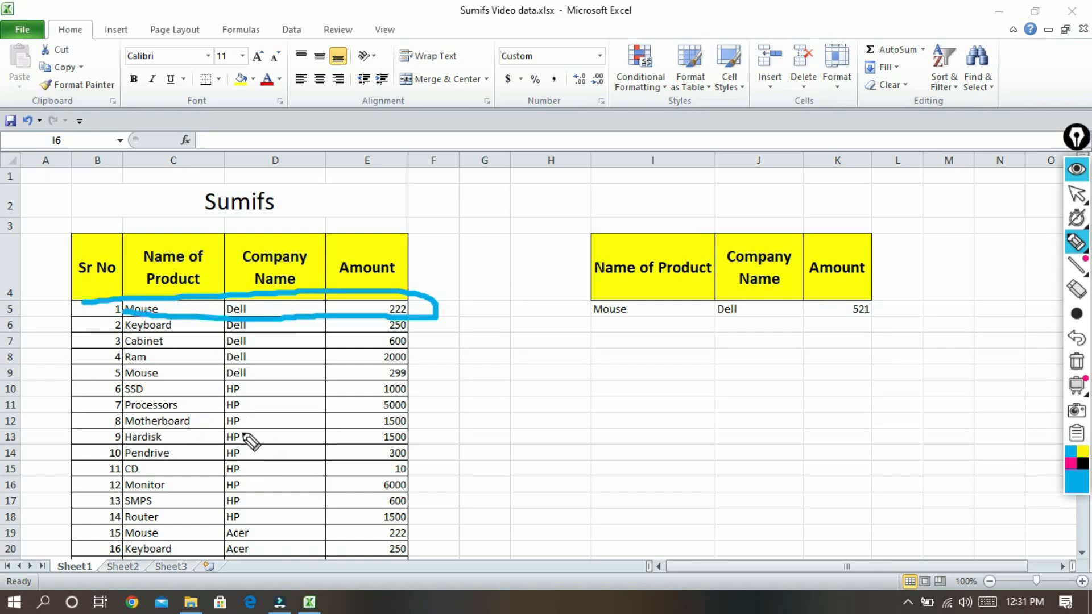
pyautogui.scroll(3, 222, 504)
pyautogui.click(1073, 291)
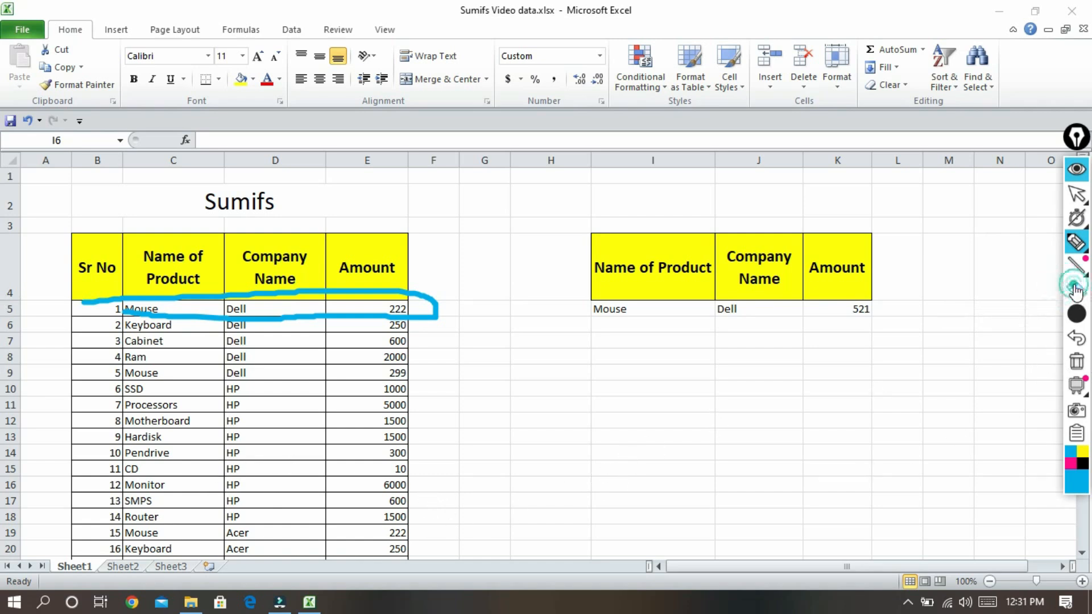
pyautogui.click(240, 324)
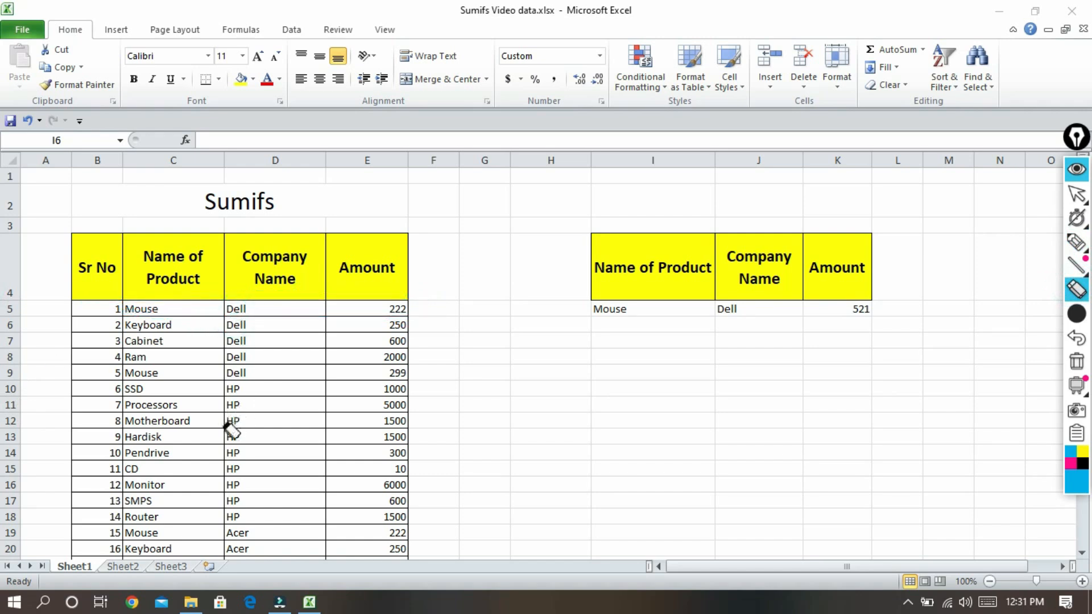
pyautogui.rightClick(445, 430)
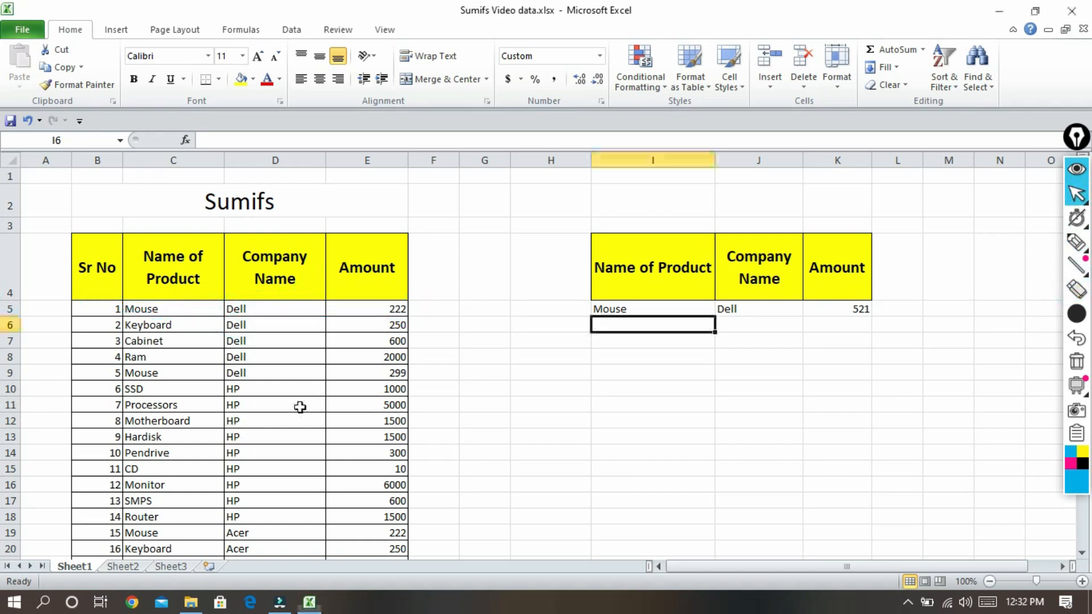
# - Turn on filtering for the Name of Product, Company Name and Amount headers in C4:E4
pyautogui.scroll(-2, 300, 407)
pyautogui.scroll(-1, 298, 468)
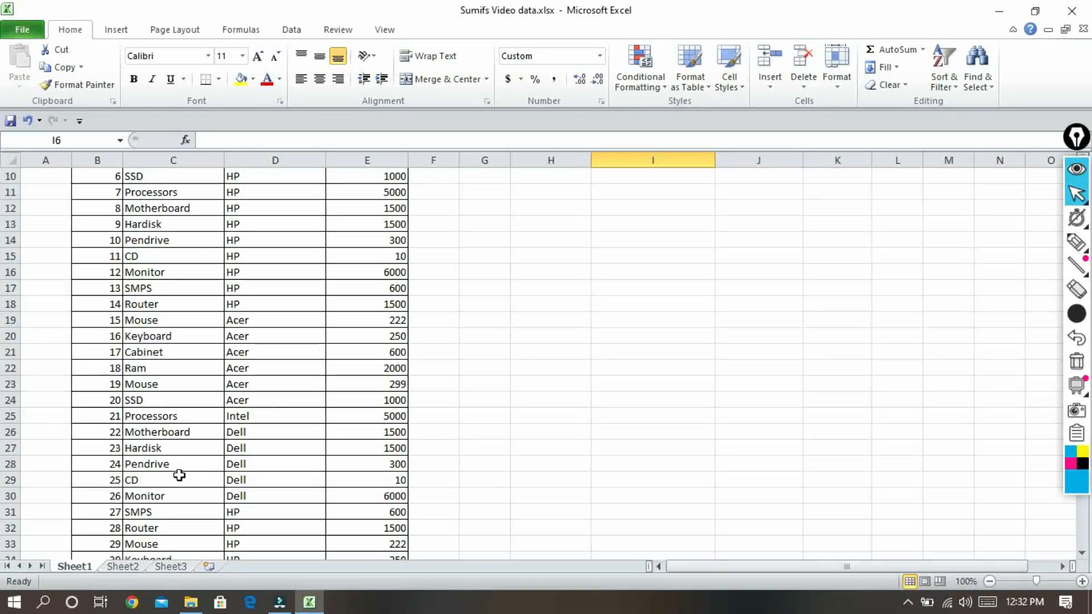
pyautogui.scroll(3, 266, 401)
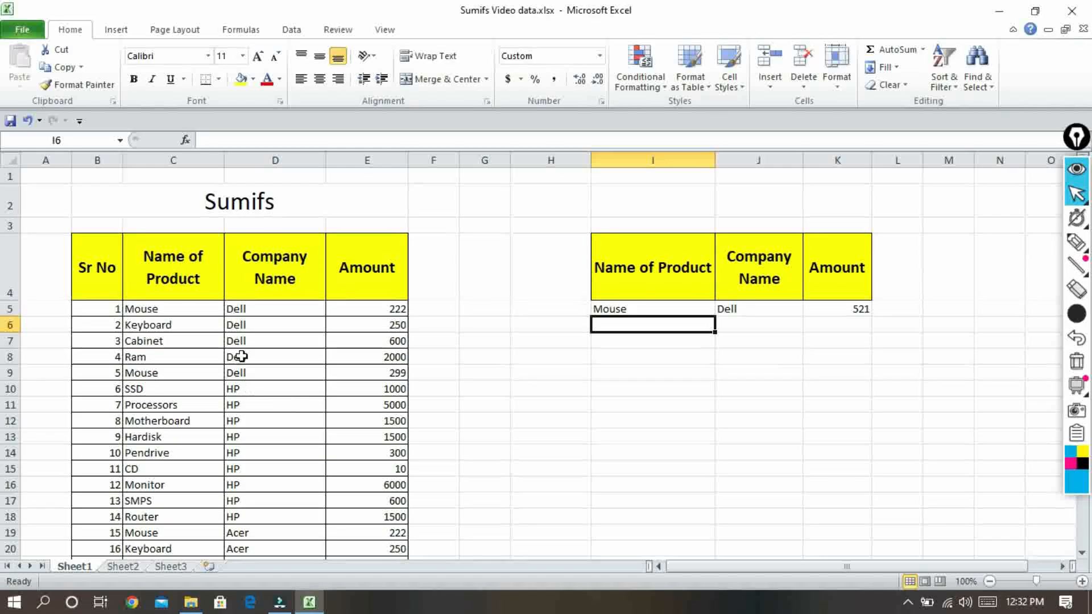
pyautogui.click(242, 313)
pyautogui.scroll(-3, 273, 446)
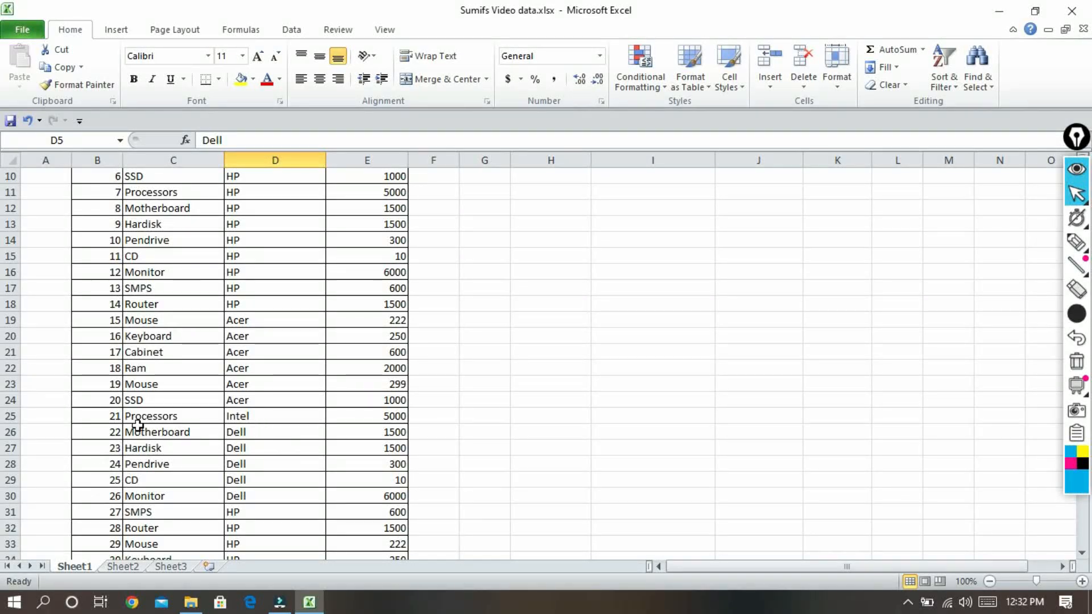
pyautogui.scroll(3, 133, 427)
pyautogui.moveTo(136, 293)
pyautogui.mouseDown()
pyautogui.moveTo(419, 280)
pyautogui.moveTo(370, 283)
pyautogui.moveTo(406, 291)
pyautogui.mouseUp()
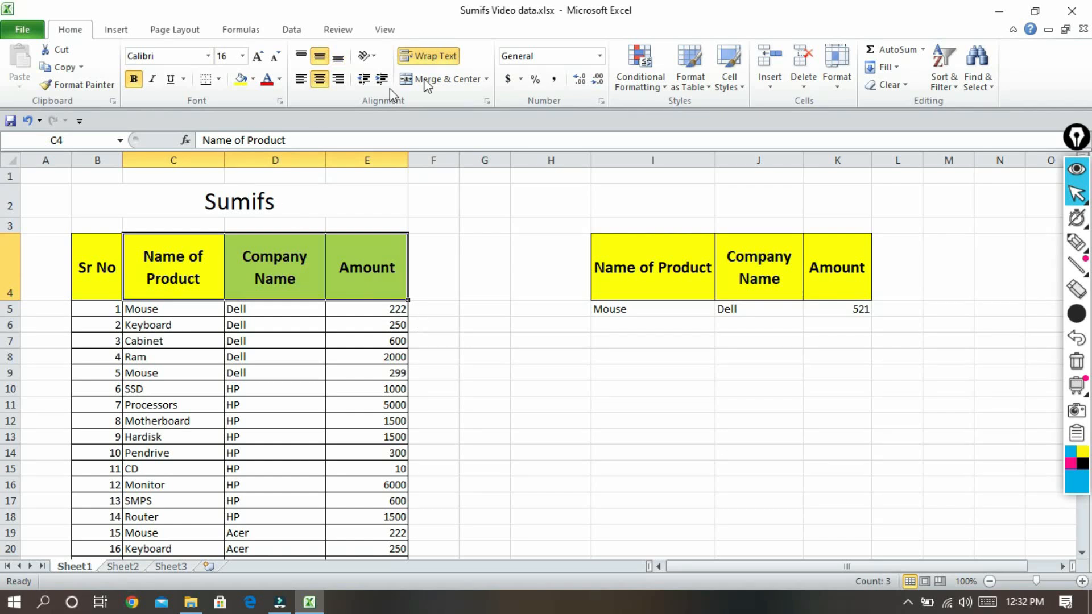
pyautogui.click(944, 66)
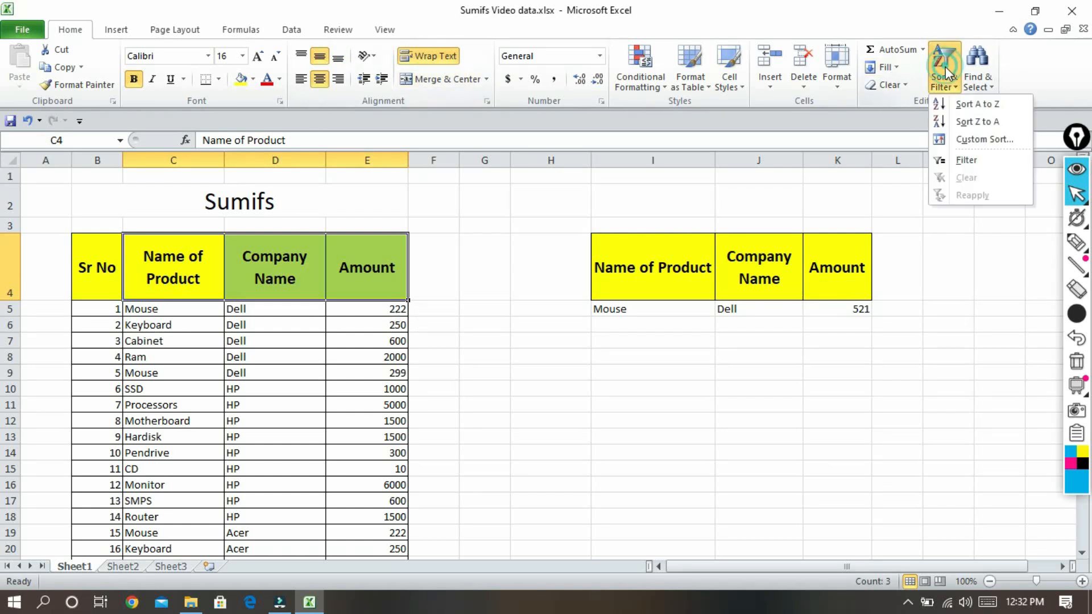
pyautogui.click(965, 160)
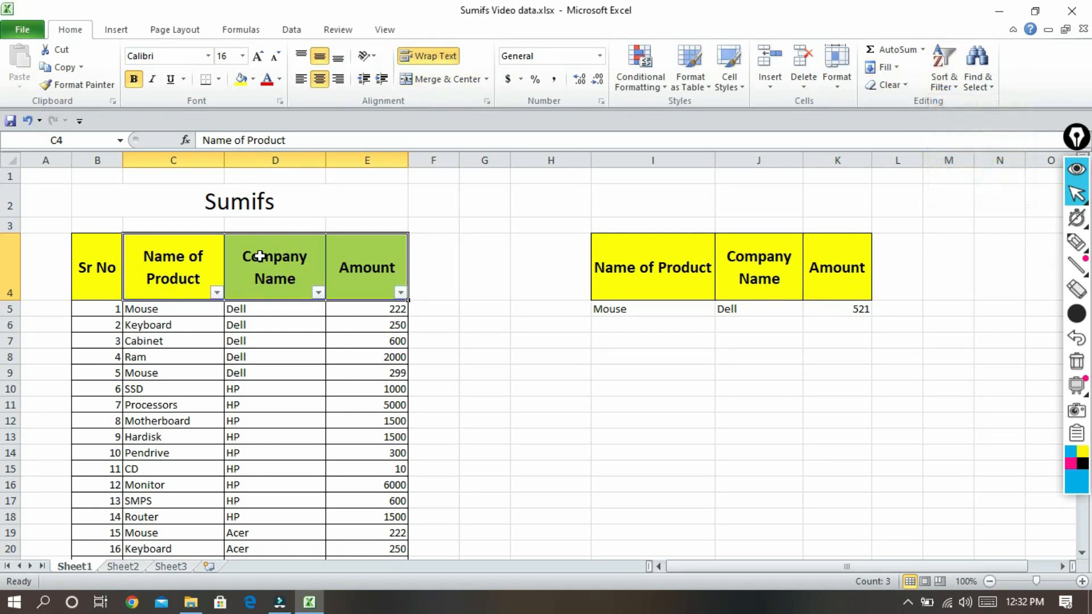
# - Filter the Company Name column to show only Dell
pyautogui.click(321, 293)
pyautogui.click(166, 417)
pyautogui.click(160, 446)
pyautogui.click(191, 565)
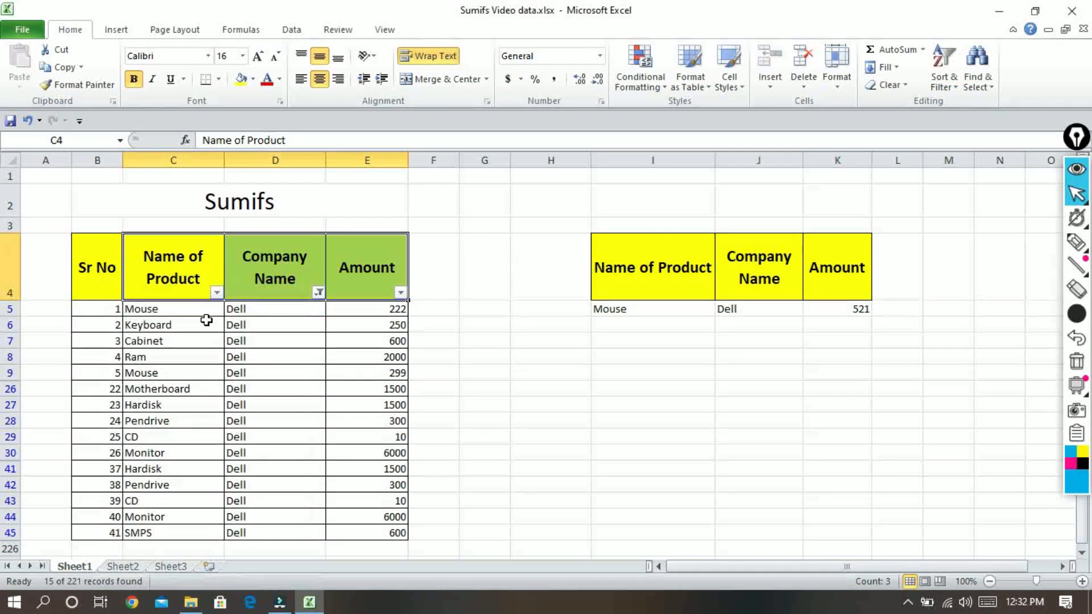
# - Filter the Name of Product column to show only Mouse
pyautogui.click(217, 292)
pyautogui.click(311, 421)
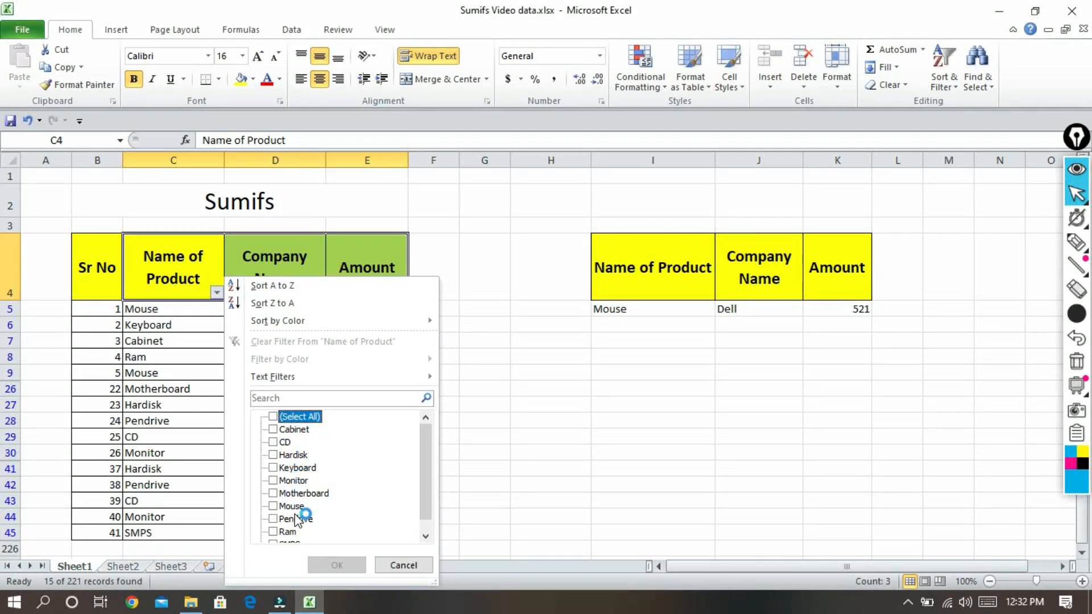
pyautogui.click(293, 507)
pyautogui.click(337, 566)
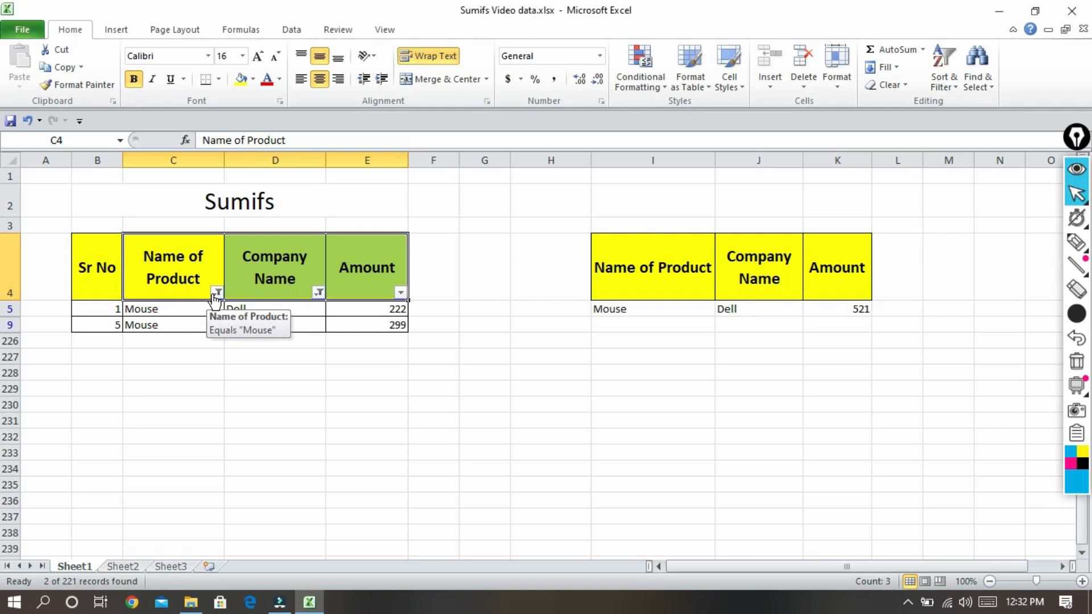
# - Clear the company and product filters from the data while keeping filtering switched on
pyautogui.click(949, 75)
pyautogui.click(966, 178)
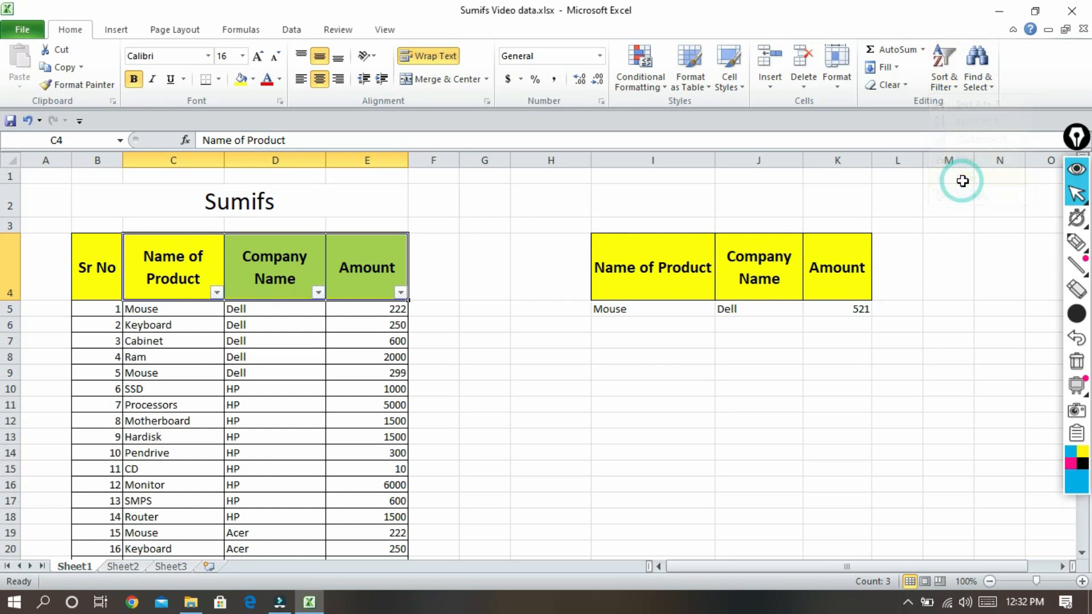
pyautogui.scroll(-11, 295, 368)
pyautogui.scroll(-13, 297, 368)
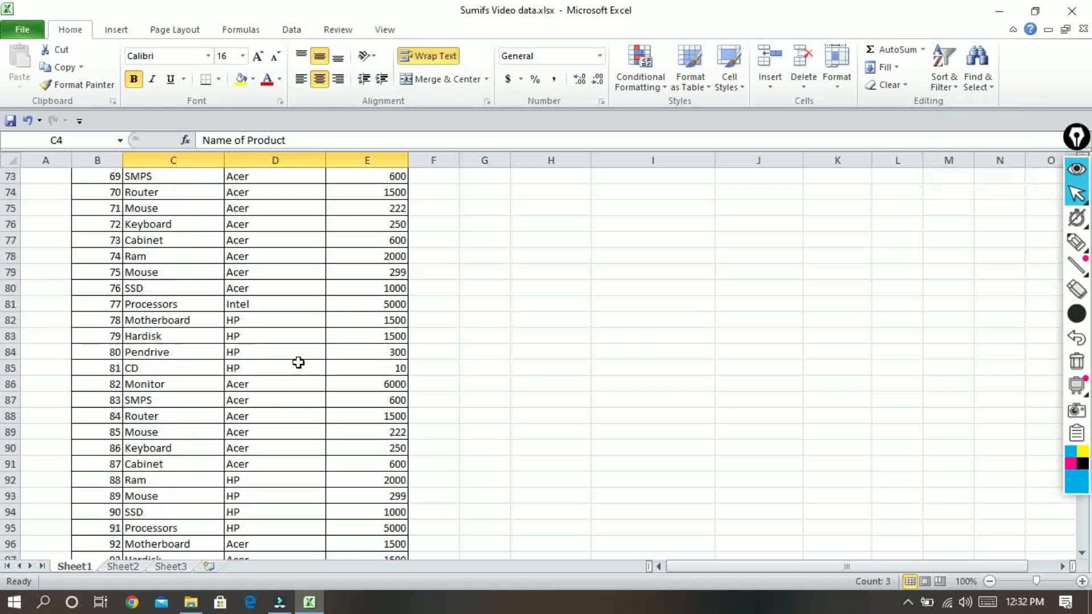
pyautogui.scroll(20, 297, 364)
pyautogui.scroll(4, 705, 604)
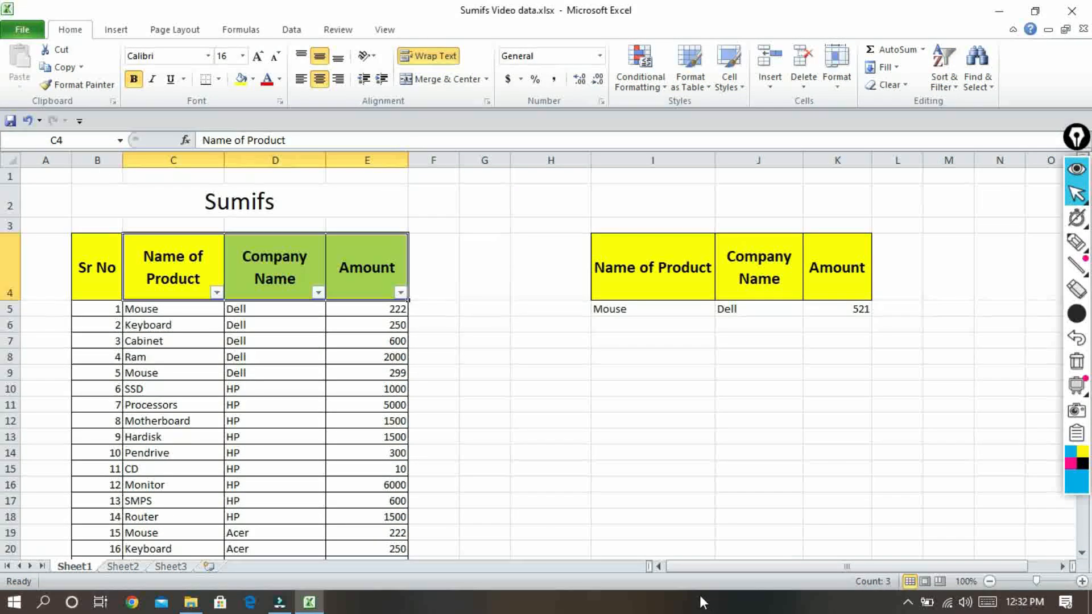